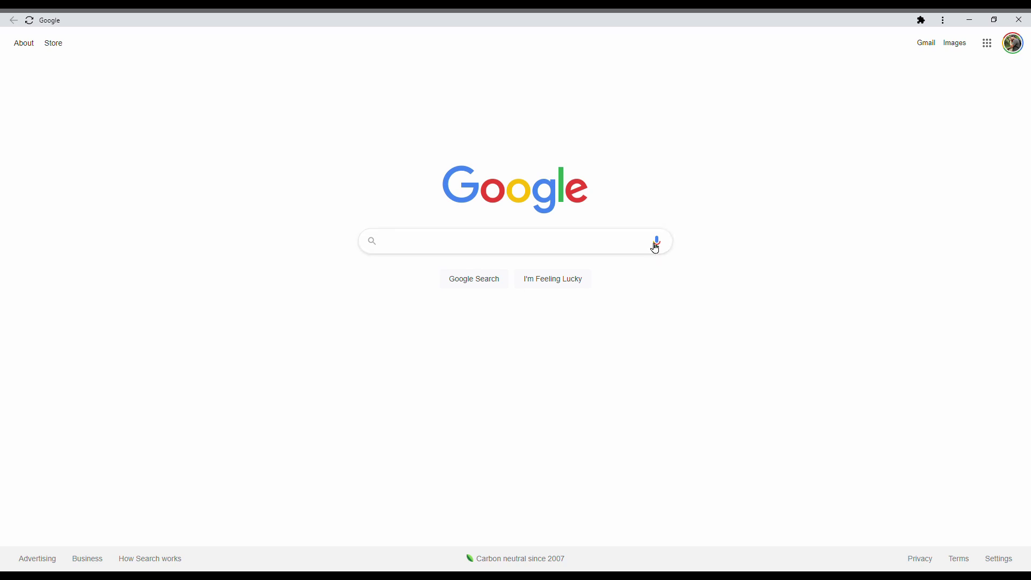
Search Google for 'davinci resolve 17 studio download' and open the Blackmagic Design Studio page.
{"action": "left_click", "coordinate": [490, 253]}
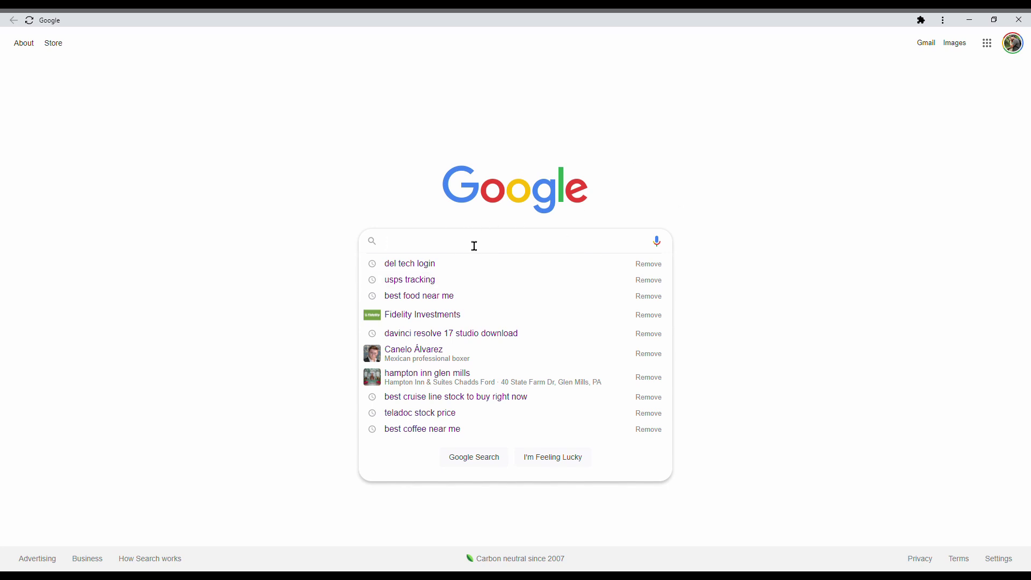
{"action": "type", "text": "da"}
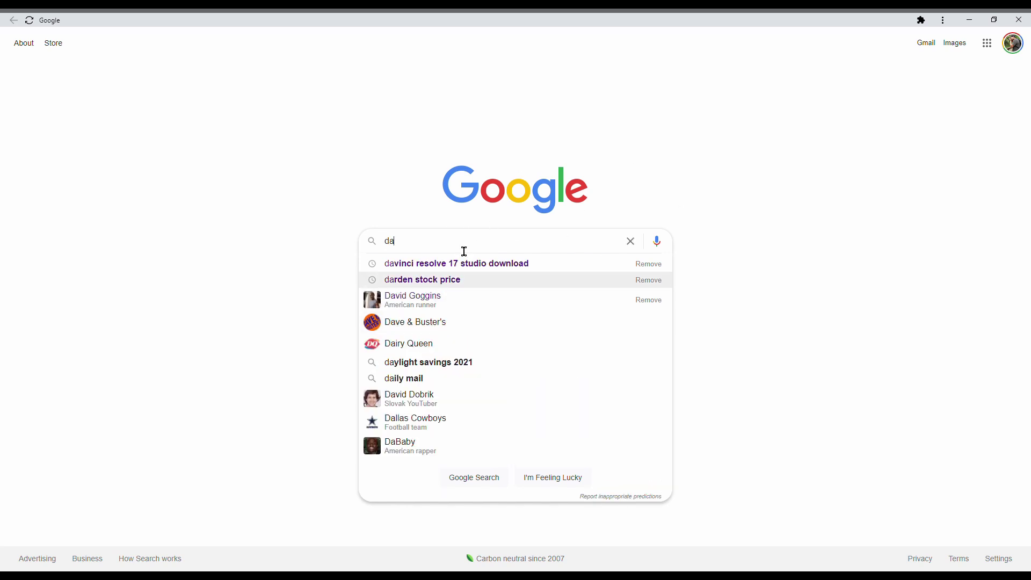
{"action": "left_click", "coordinate": [450, 263]}
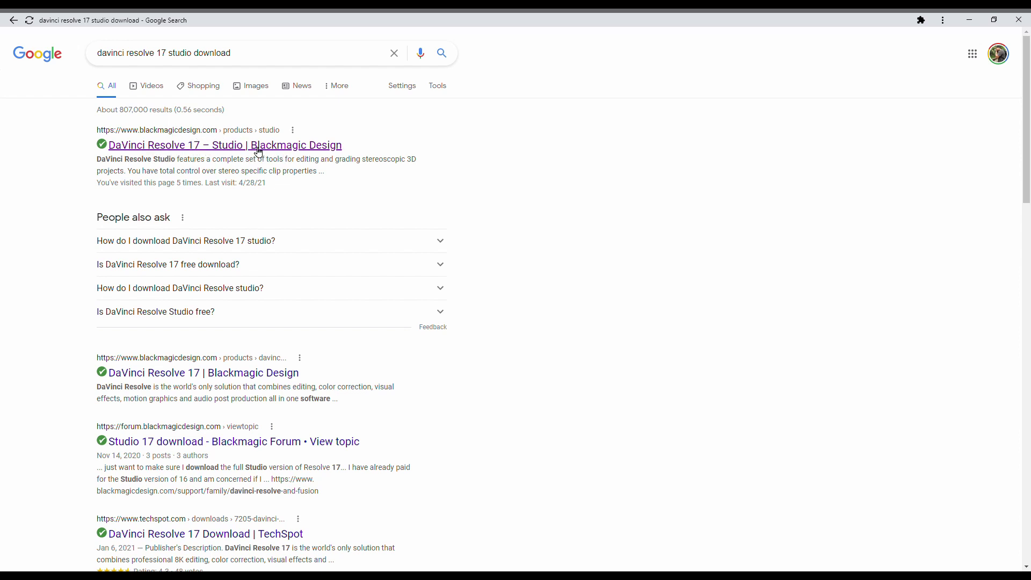
{"action": "left_click", "coordinate": [278, 145]}
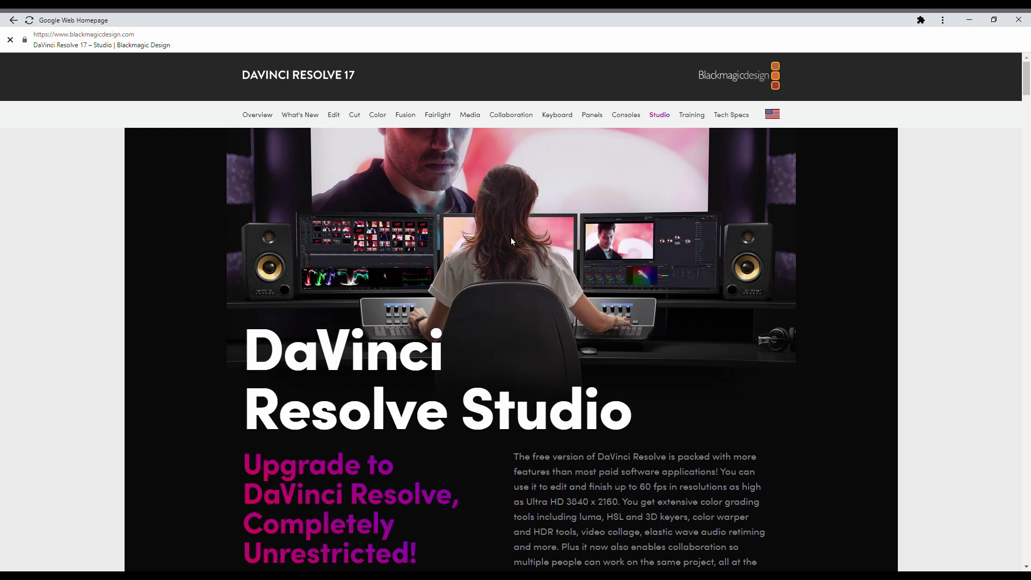
Scroll through the DaVinci Resolve 17 Studio page reviewing features like 120 fps, 32K and HDR.
{"action": "scroll", "coordinate": [511, 238], "scroll_direction": "down", "scroll_amount": 1}
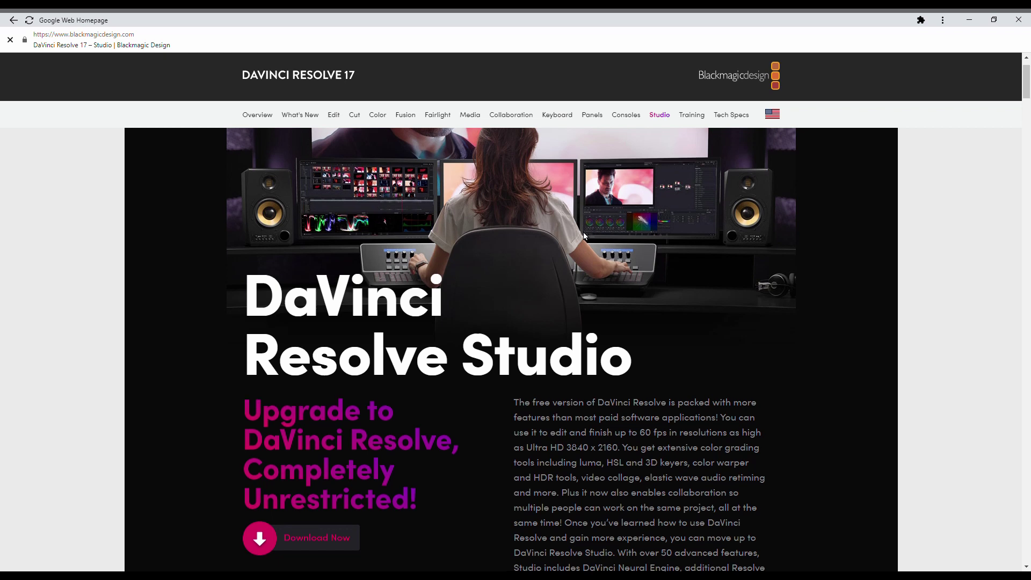
{"action": "scroll", "coordinate": [583, 231], "scroll_direction": "down", "scroll_amount": 4}
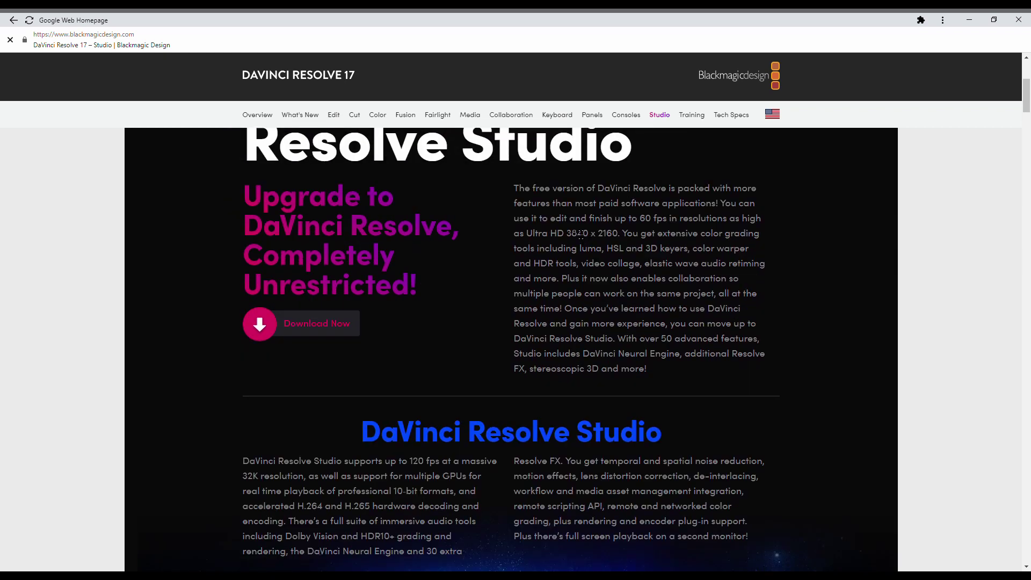
{"action": "scroll", "coordinate": [580, 233], "scroll_direction": "down", "scroll_amount": 8}
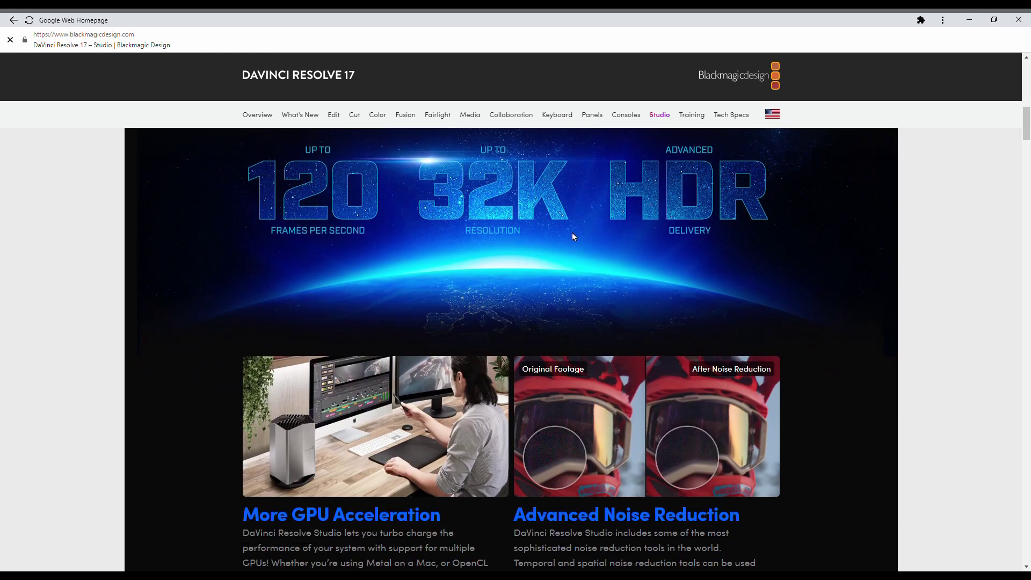
{"action": "scroll", "coordinate": [572, 233], "scroll_direction": "up", "scroll_amount": 4}
{"action": "scroll", "coordinate": [571, 233], "scroll_direction": "down", "scroll_amount": 2}
{"action": "scroll", "coordinate": [580, 243], "scroll_direction": "up", "scroll_amount": 2}
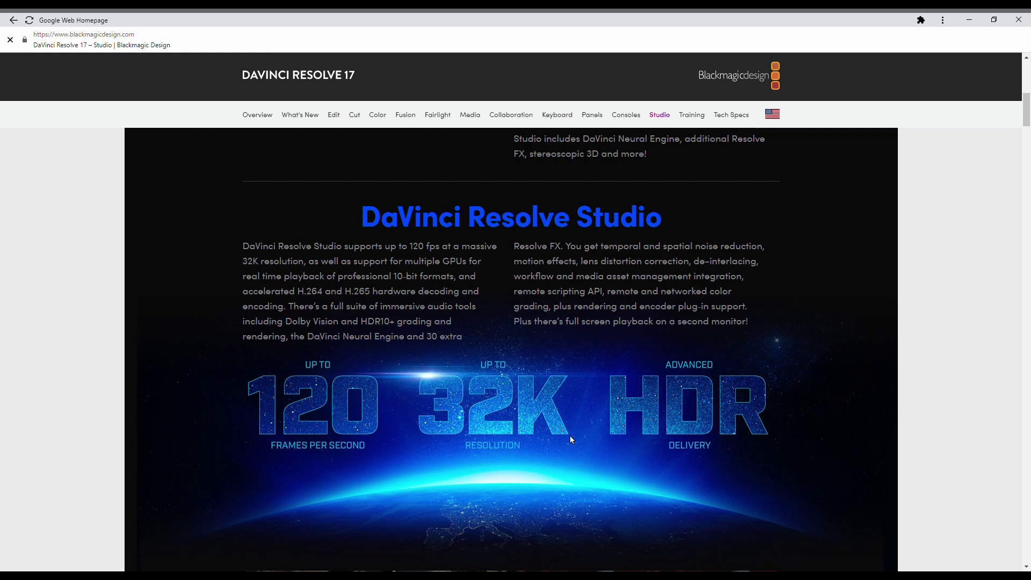
{"action": "scroll", "coordinate": [561, 387], "scroll_direction": "up", "scroll_amount": 6}
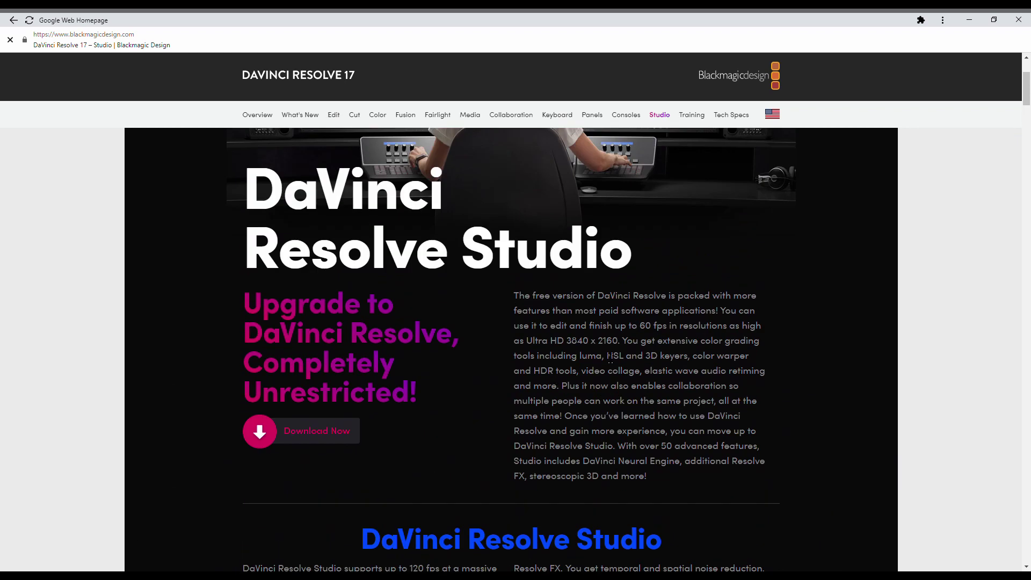
Choose the free DaVinci Resolve 17 Windows download from the Download Now options.
{"action": "left_click", "coordinate": [315, 432]}
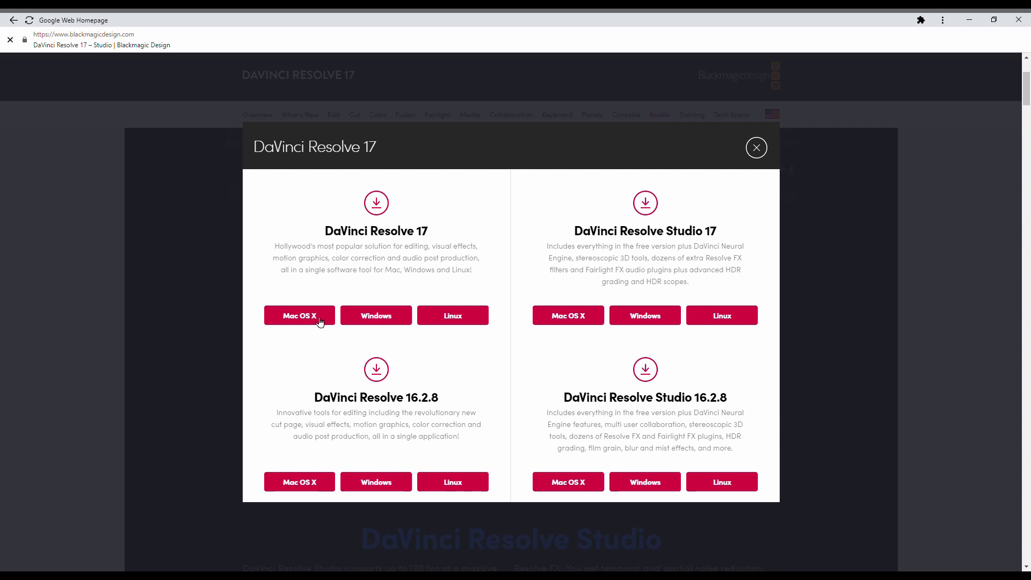
{"action": "left_click", "coordinate": [380, 315]}
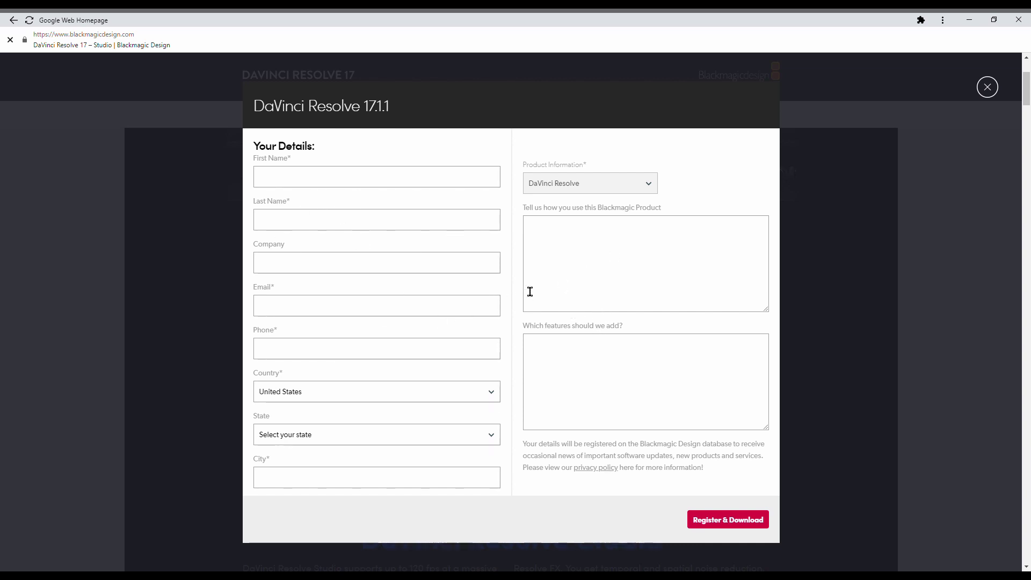
Enter the user's first and last name in the registration form and submit Register & Download.
{"action": "left_click", "coordinate": [390, 188]}
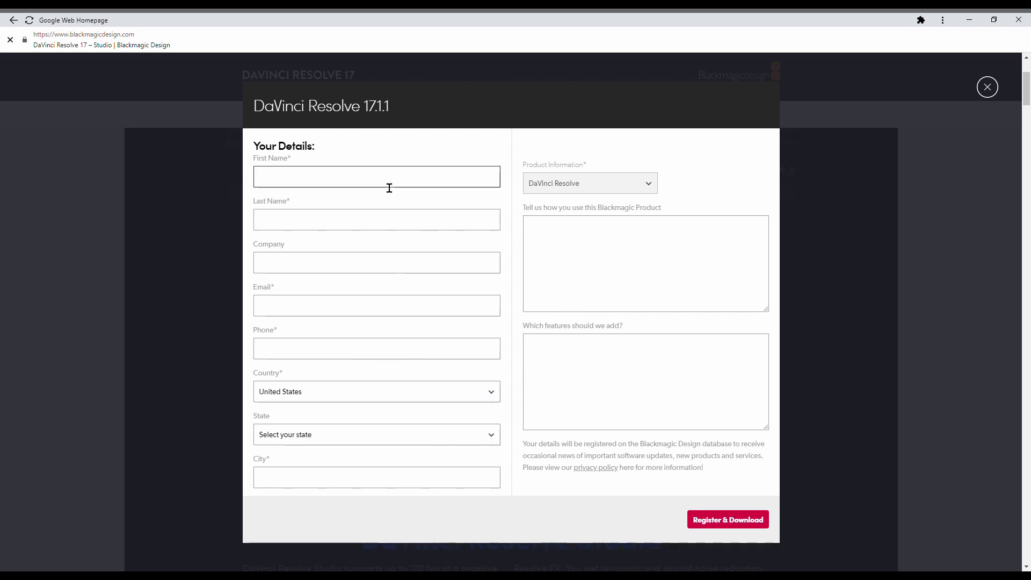
{"action": "type", "text": "Ivan"}
{"action": "key", "text": "Tab"}
{"action": "type", "text": "W"}
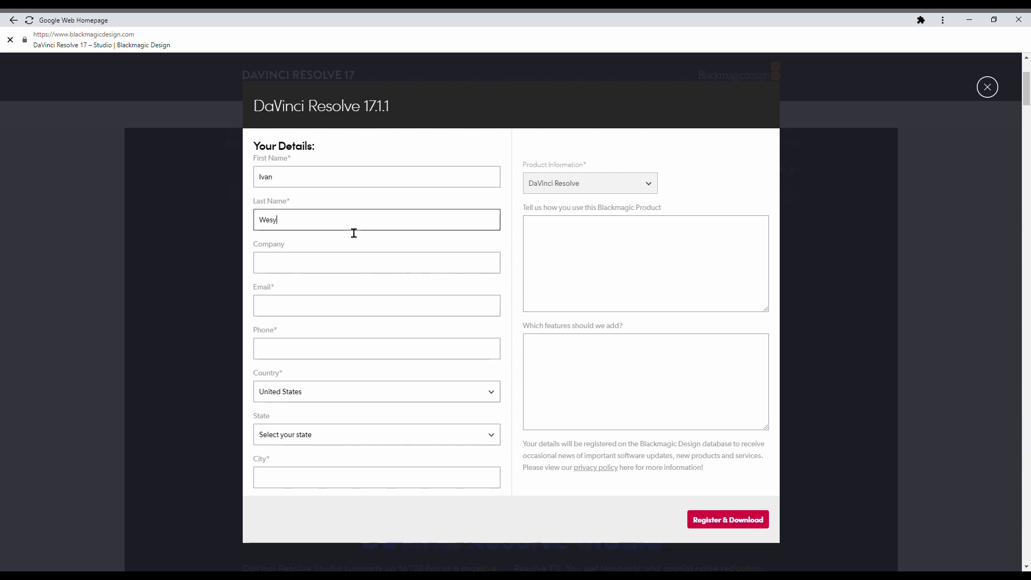
{"action": "left_click", "coordinate": [726, 520]}
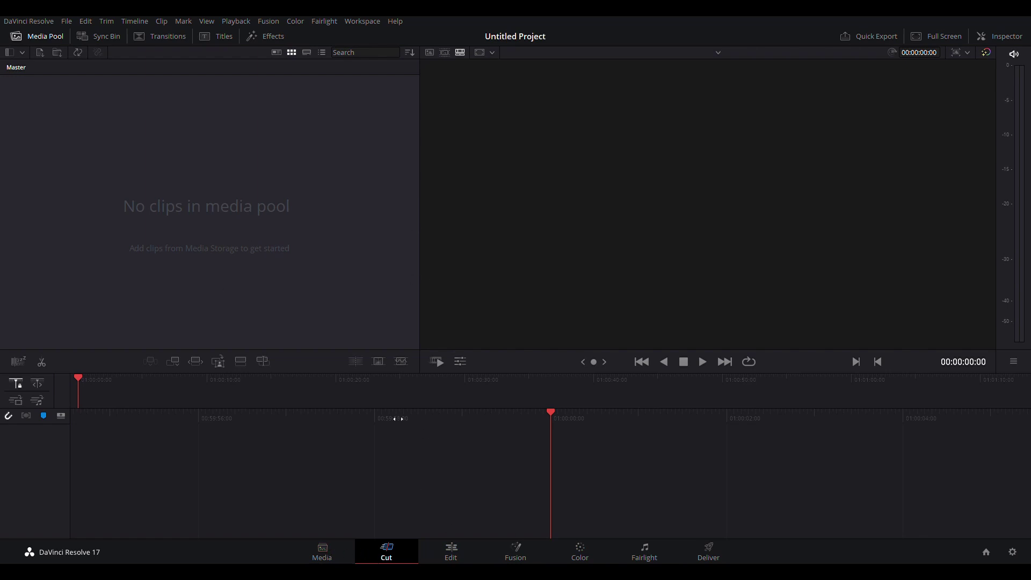
Switch to the Media page and open Project Settings from the File menu.
{"action": "left_click", "coordinate": [320, 549]}
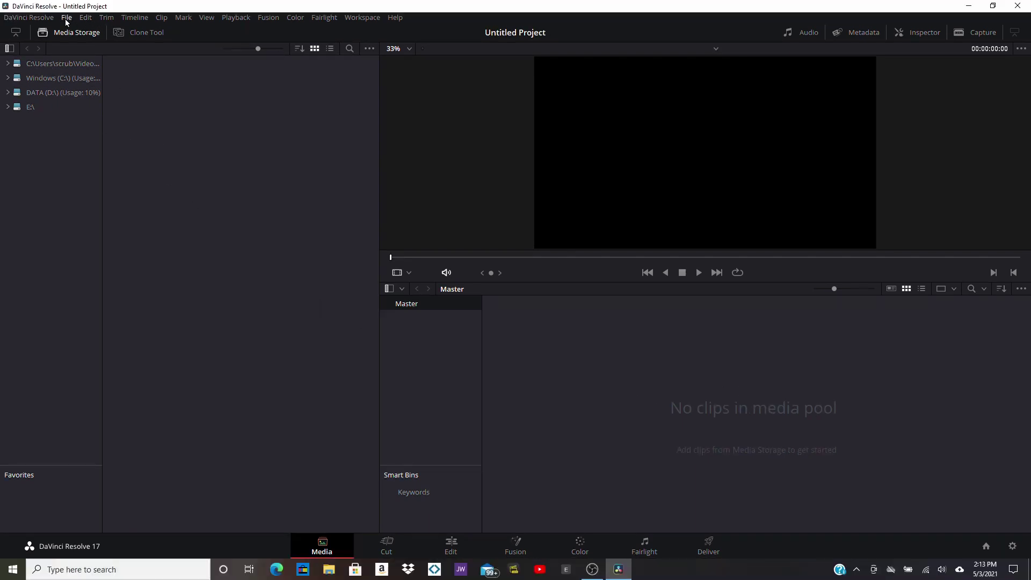
{"action": "left_click", "coordinate": [67, 17]}
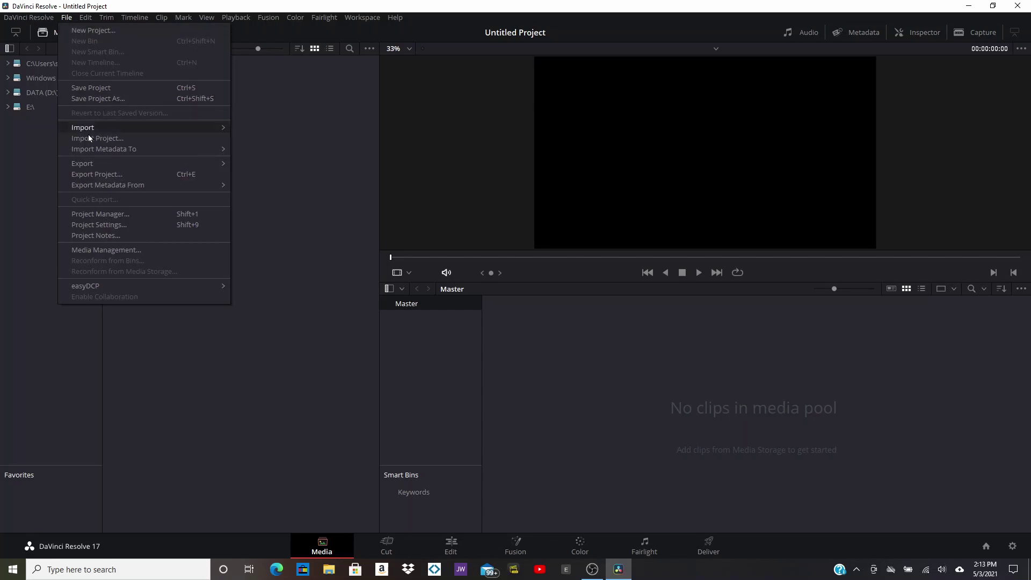
{"action": "left_click", "coordinate": [96, 223]}
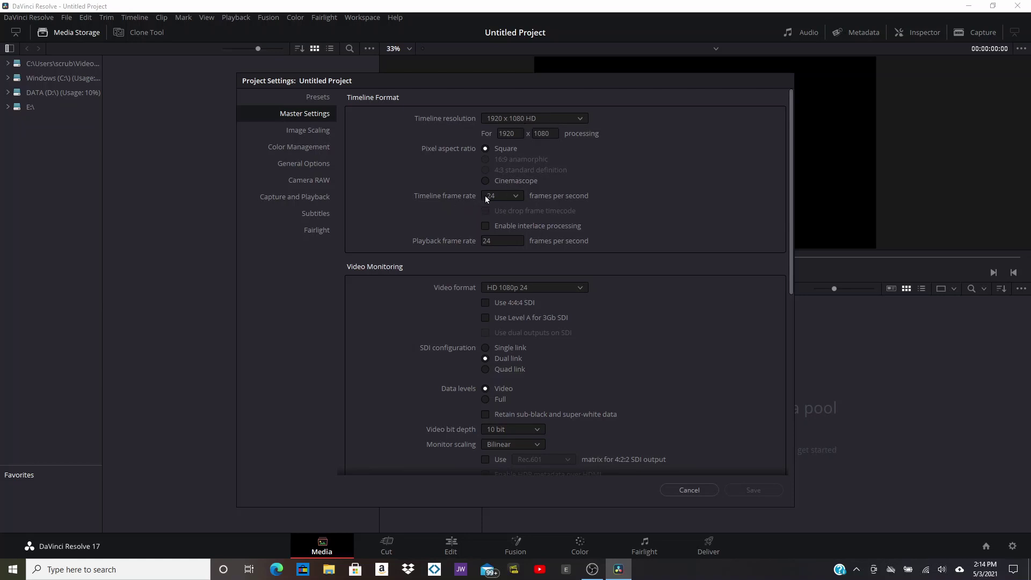
Look over the Timeline frame rate choices and keep it at 24 fps.
{"action": "left_click", "coordinate": [516, 196]}
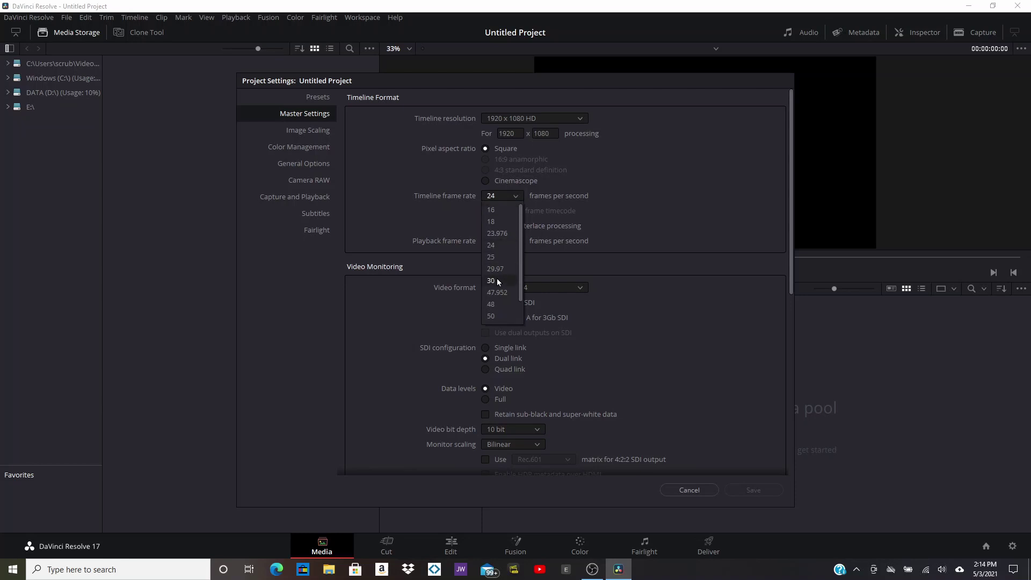
{"action": "left_click_drag", "start_coordinate": [520, 263], "coordinate": [521, 280]}
{"action": "left_click_drag", "start_coordinate": [520, 250], "coordinate": [521, 224]}
{"action": "left_click_drag", "start_coordinate": [519, 227], "coordinate": [520, 233]}
{"action": "left_click", "coordinate": [521, 195]}
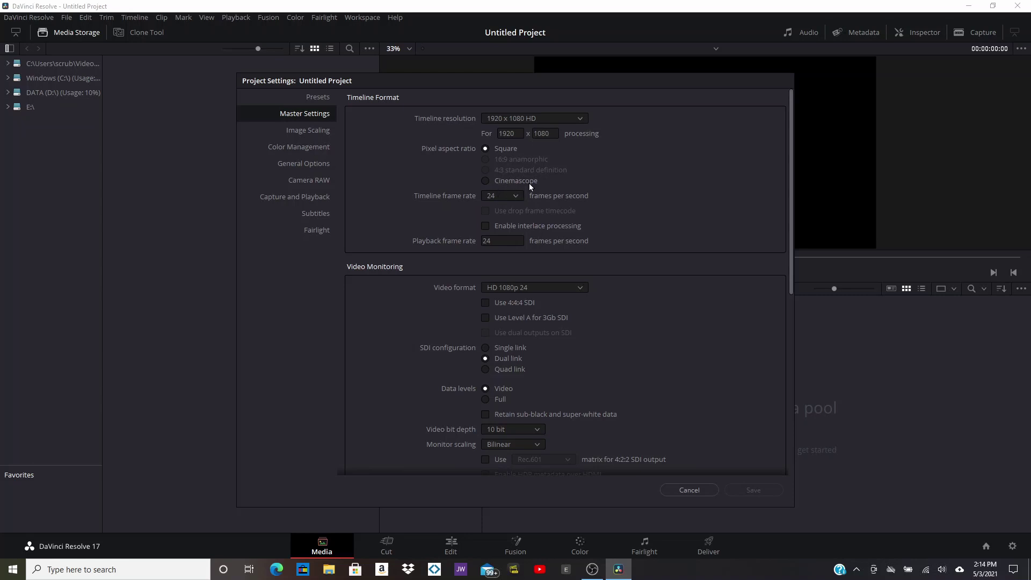
Set the Master Settings timeline resolution to 1920 x 1080 HD.
{"action": "left_click", "coordinate": [579, 117]}
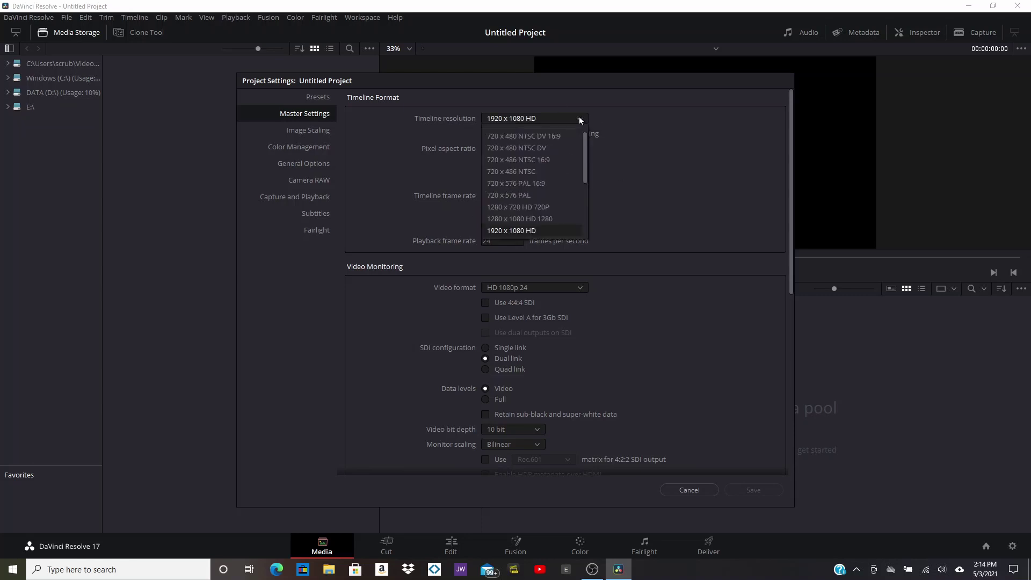
{"action": "scroll", "coordinate": [584, 146], "scroll_direction": "down", "scroll_amount": 2}
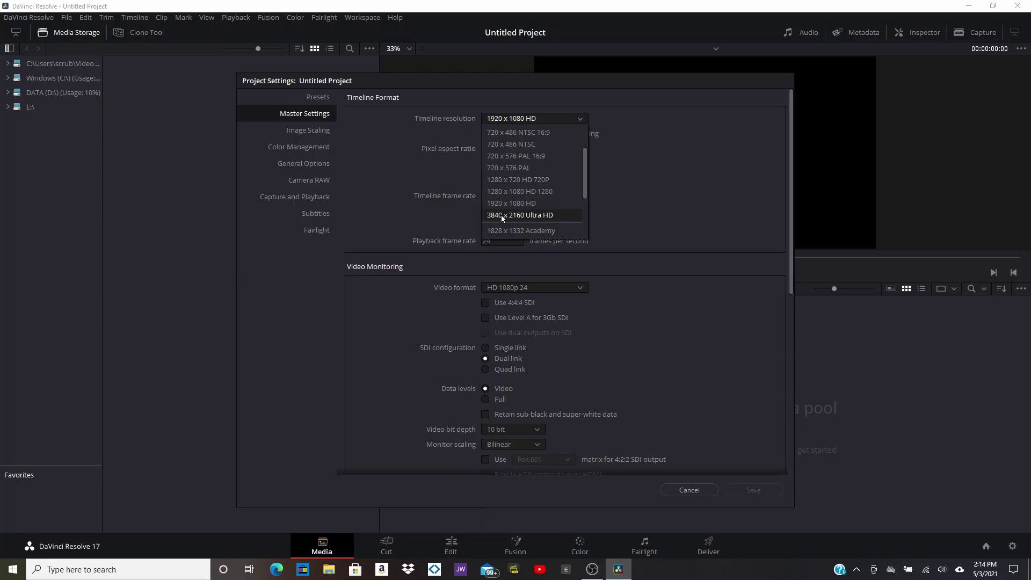
{"action": "left_click", "coordinate": [538, 203]}
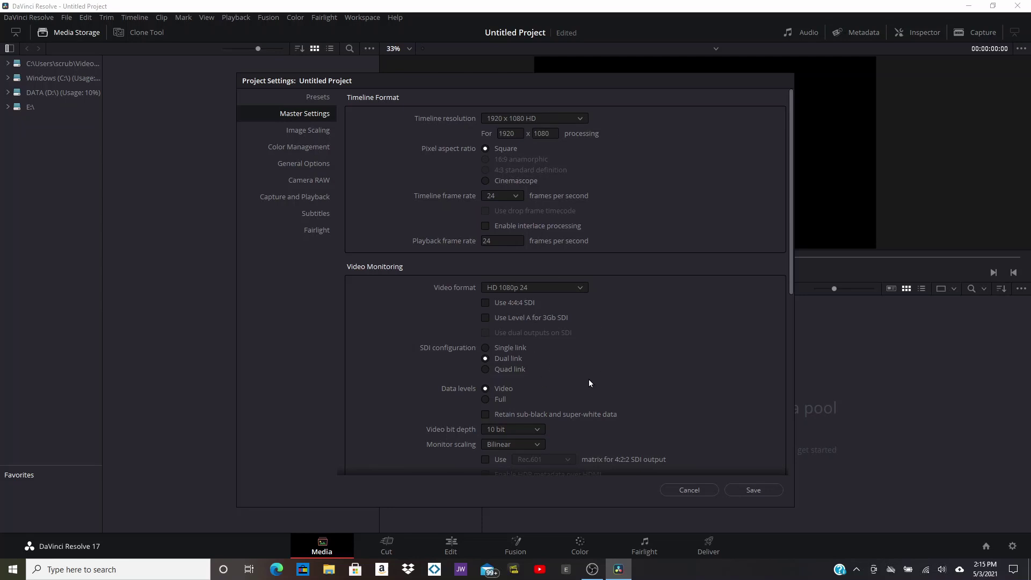
Save the project settings and open DCIM > 100CANON on the EOS_DIGITAL card.
{"action": "left_click", "coordinate": [745, 490]}
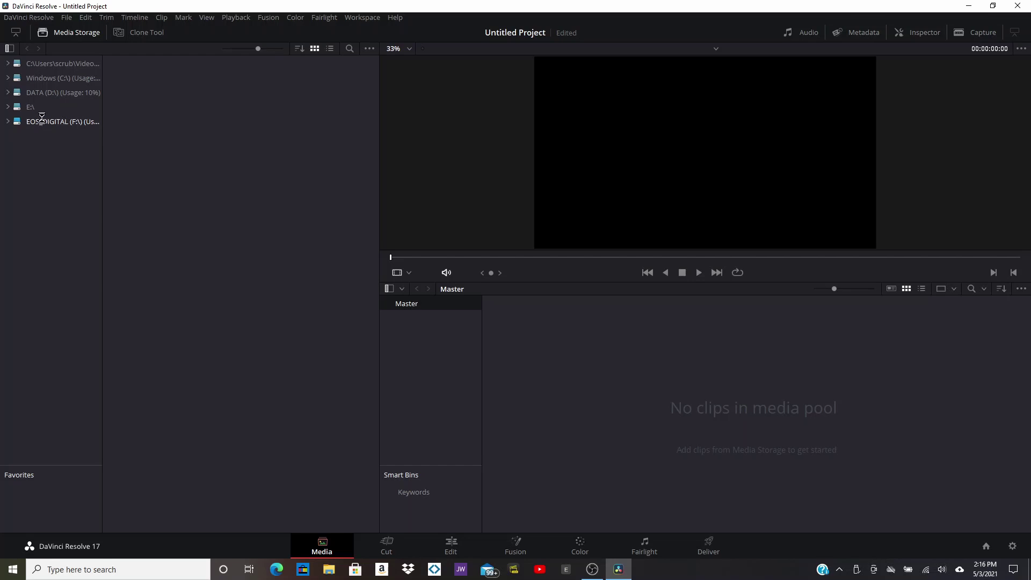
{"action": "left_click", "coordinate": [43, 123]}
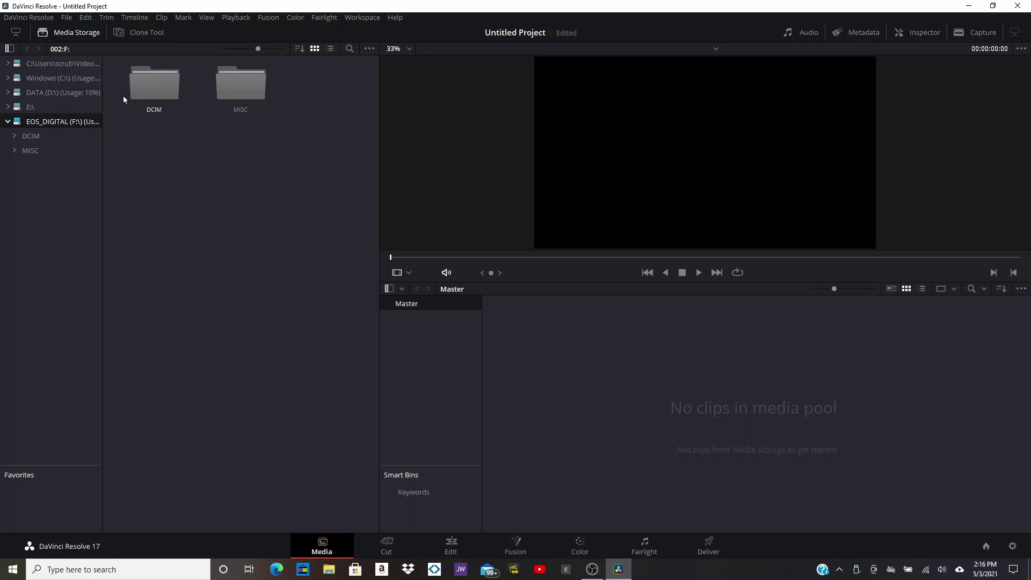
{"action": "double_click", "coordinate": [155, 86]}
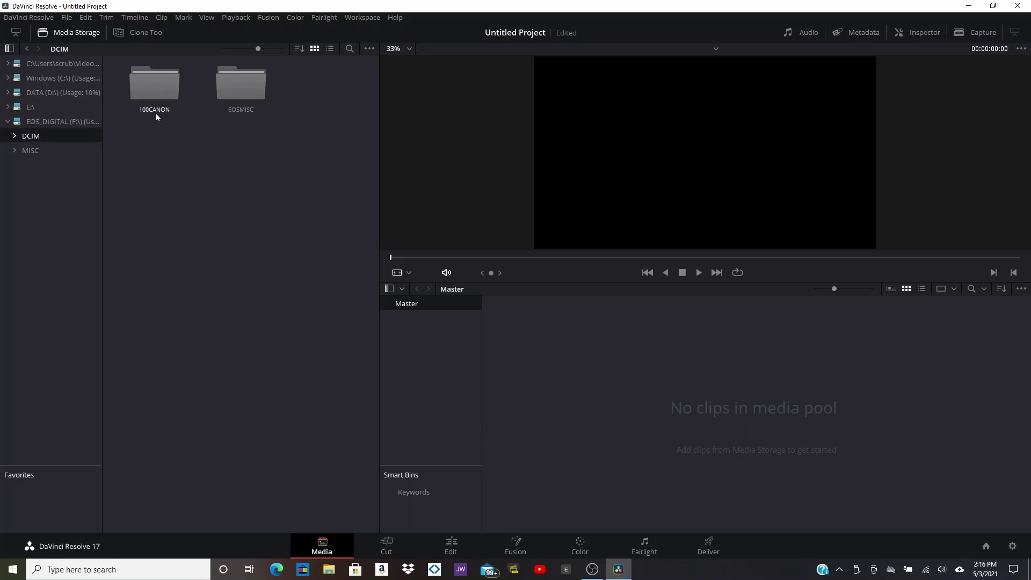
{"action": "double_click", "coordinate": [153, 89]}
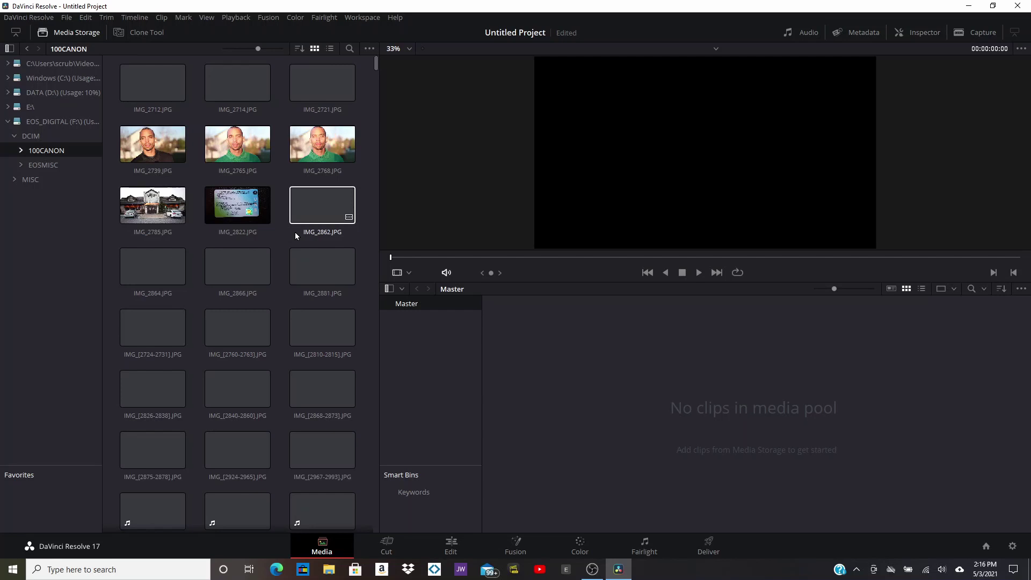
Browse down to the later MVI clips and load MVI_1978 into the viewer.
{"action": "scroll", "coordinate": [322, 197], "scroll_direction": "down", "scroll_amount": 3}
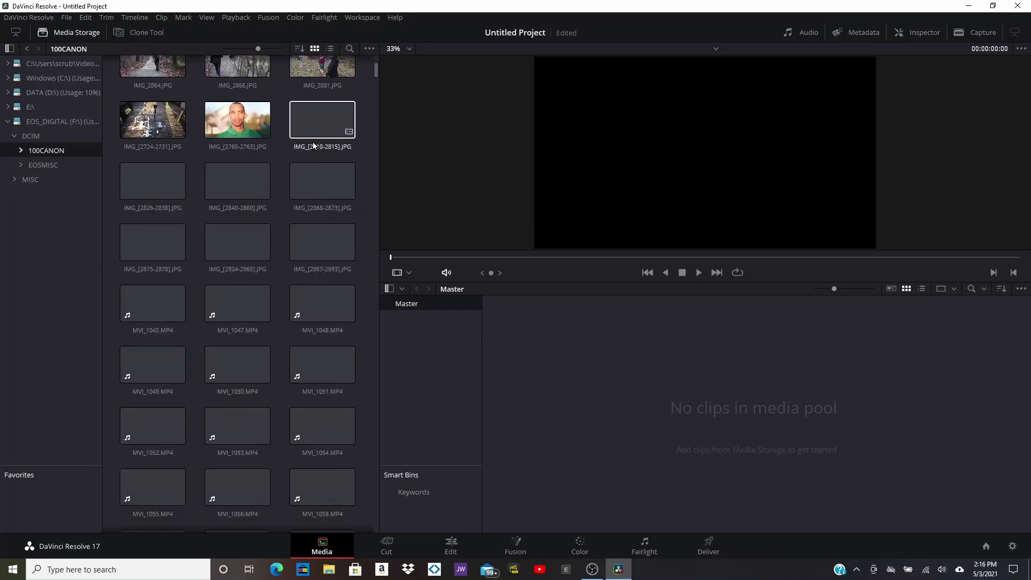
{"action": "scroll", "coordinate": [309, 147], "scroll_direction": "down", "scroll_amount": 1}
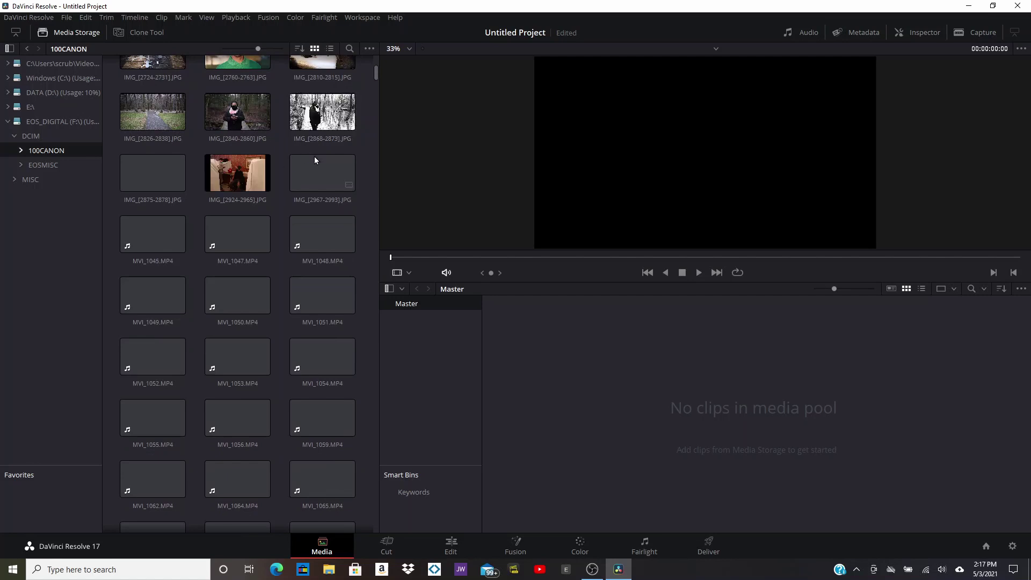
{"action": "scroll", "coordinate": [327, 153], "scroll_direction": "down", "scroll_amount": 6}
{"action": "scroll", "coordinate": [344, 156], "scroll_direction": "down", "scroll_amount": 10}
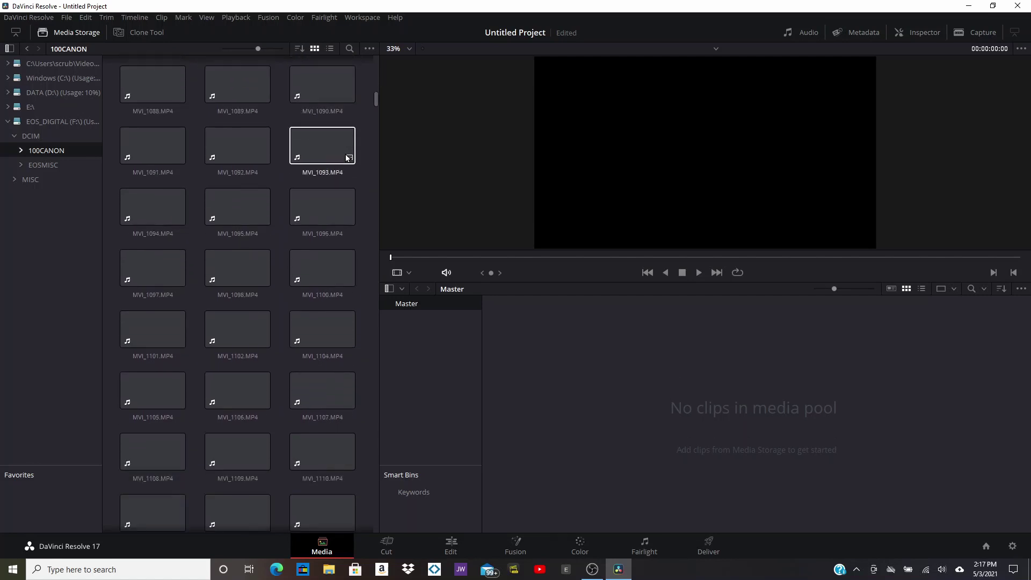
{"action": "left_click_drag", "start_coordinate": [375, 108], "coordinate": [370, 172]}
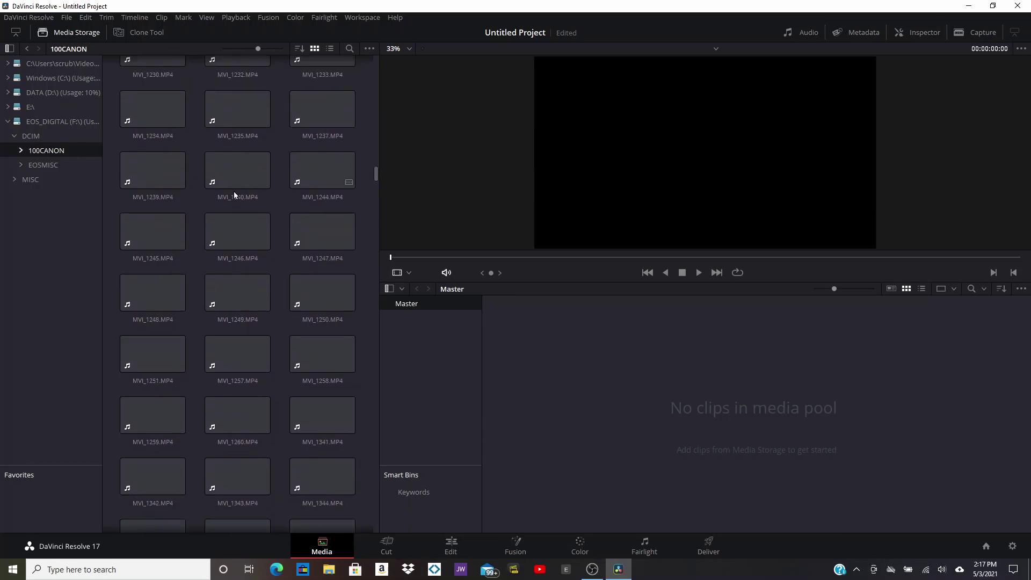
{"action": "left_click", "coordinate": [224, 150]}
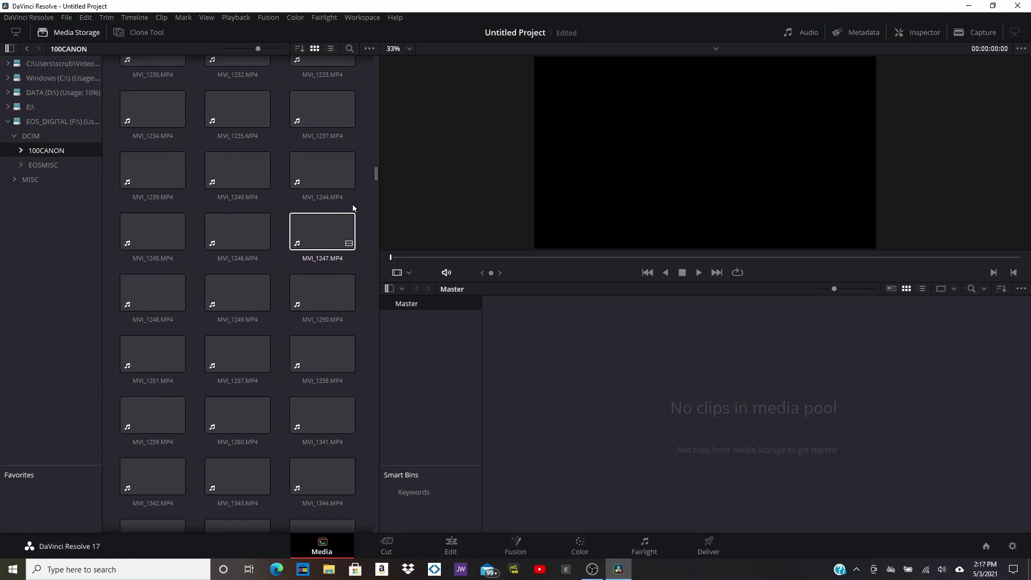
{"action": "scroll", "coordinate": [370, 178], "scroll_direction": "down", "scroll_amount": 5}
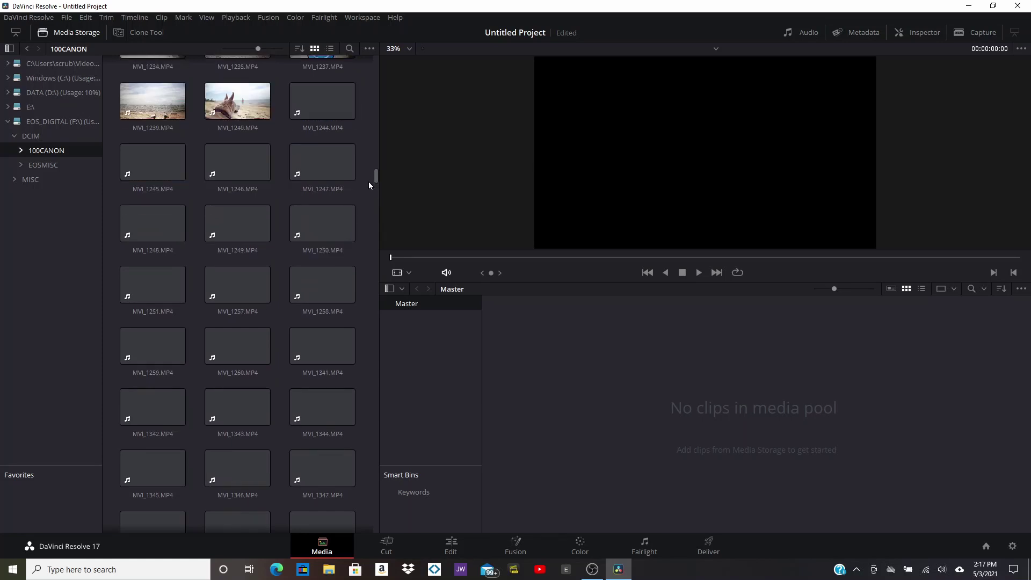
{"action": "scroll", "coordinate": [358, 195], "scroll_direction": "down", "scroll_amount": 4}
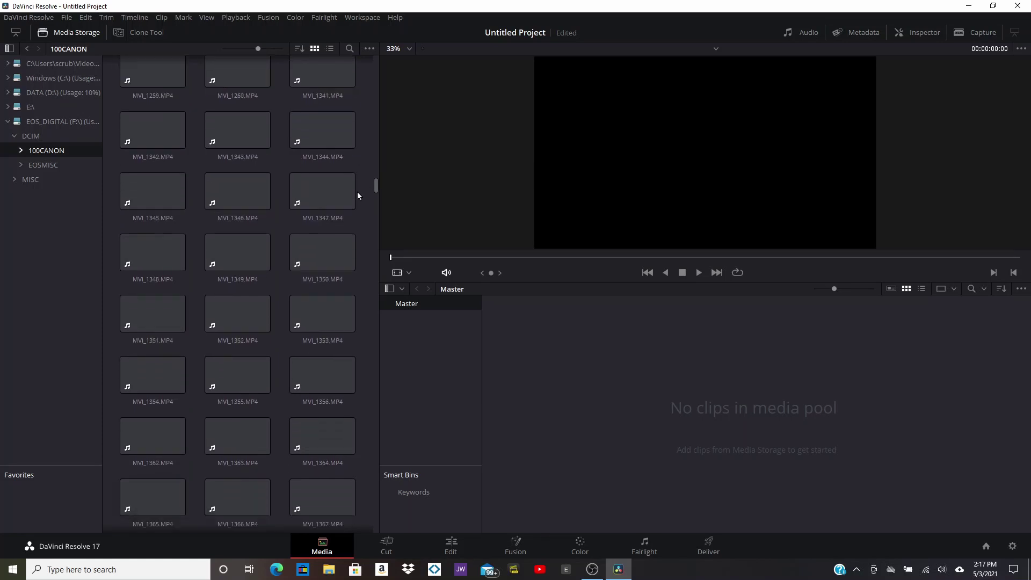
{"action": "left_click_drag", "start_coordinate": [375, 192], "coordinate": [375, 435]}
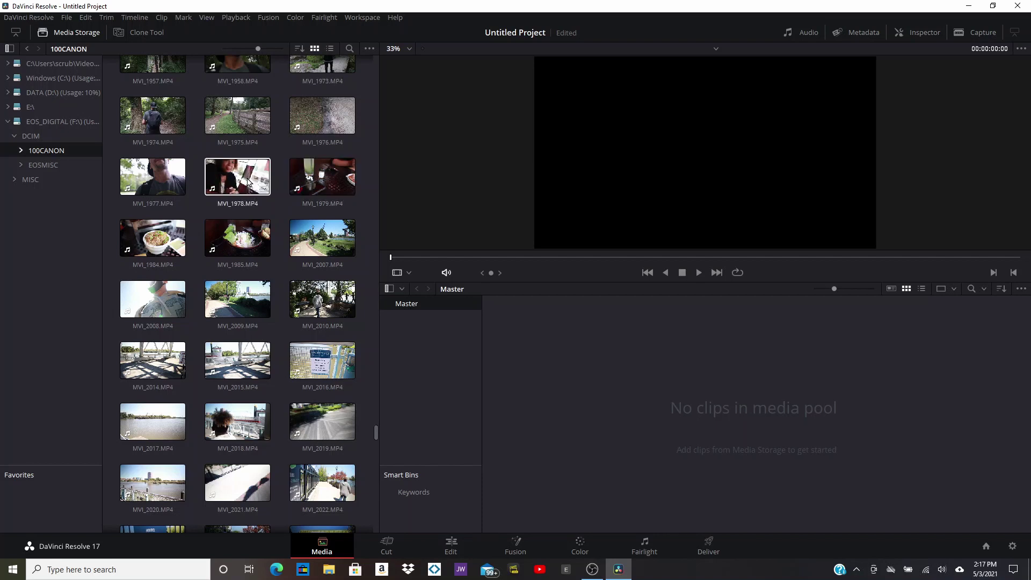
{"action": "left_click", "coordinate": [228, 185]}
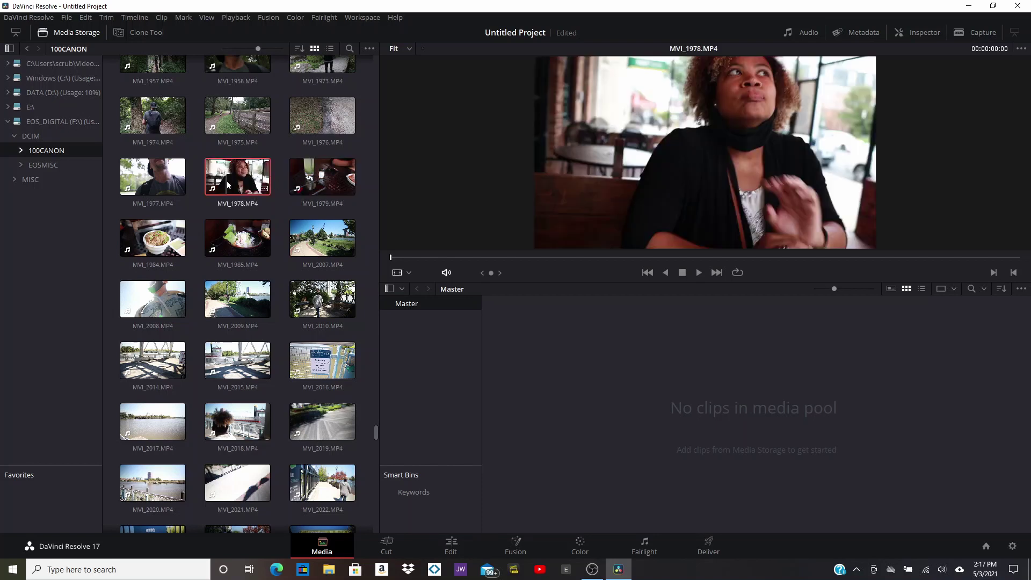
Preview MVI_1979 and MVI_1977, then scrub and play MVI_1978 from its start.
{"action": "left_click", "coordinate": [307, 184]}
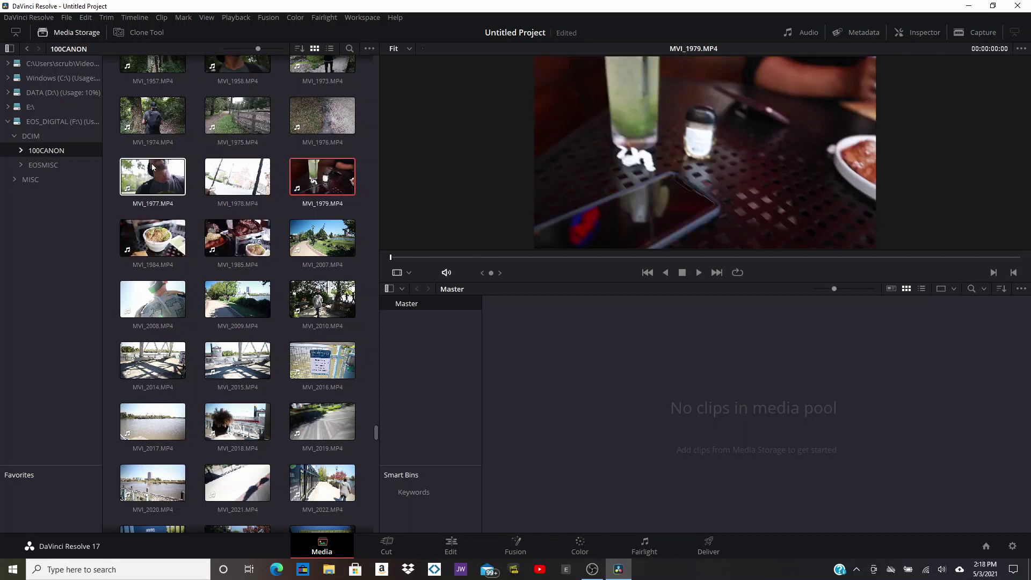
{"action": "left_click", "coordinate": [161, 177]}
{"action": "left_click", "coordinate": [226, 191]}
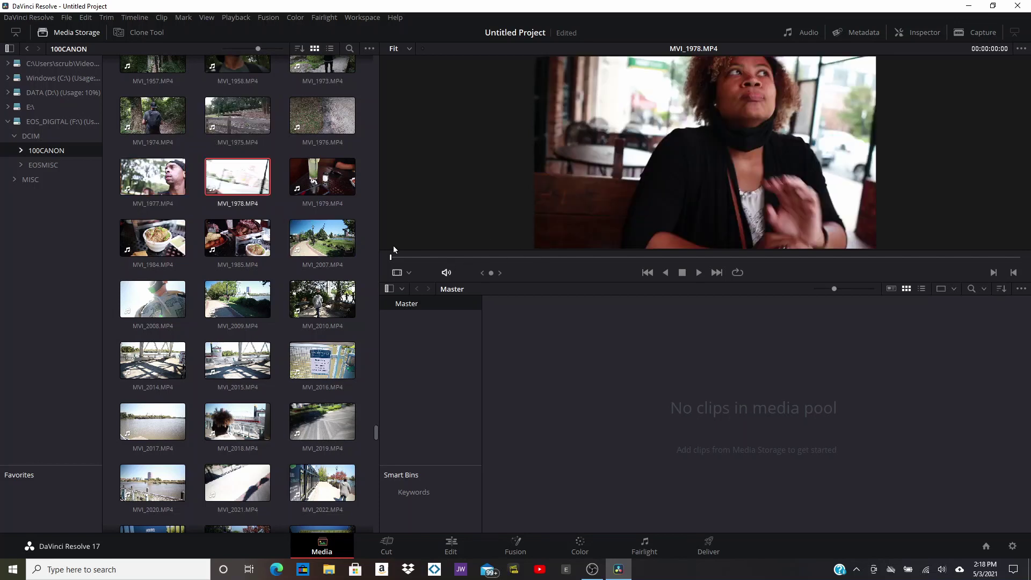
{"action": "left_click_drag", "start_coordinate": [390, 258], "coordinate": [428, 260]}
{"action": "key", "text": "Home"}
{"action": "left_click", "coordinate": [698, 273]}
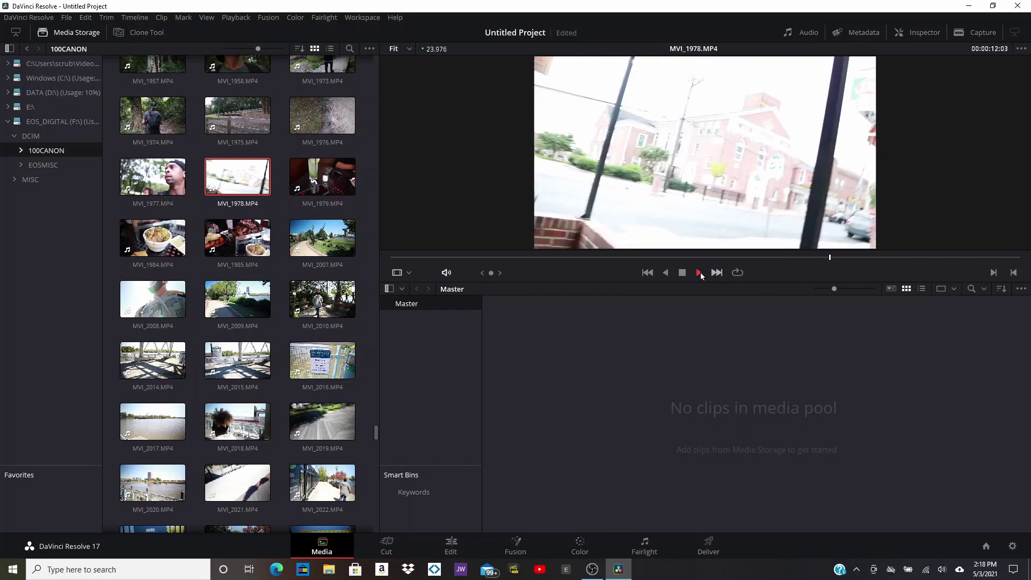
{"action": "left_click", "coordinate": [682, 272]}
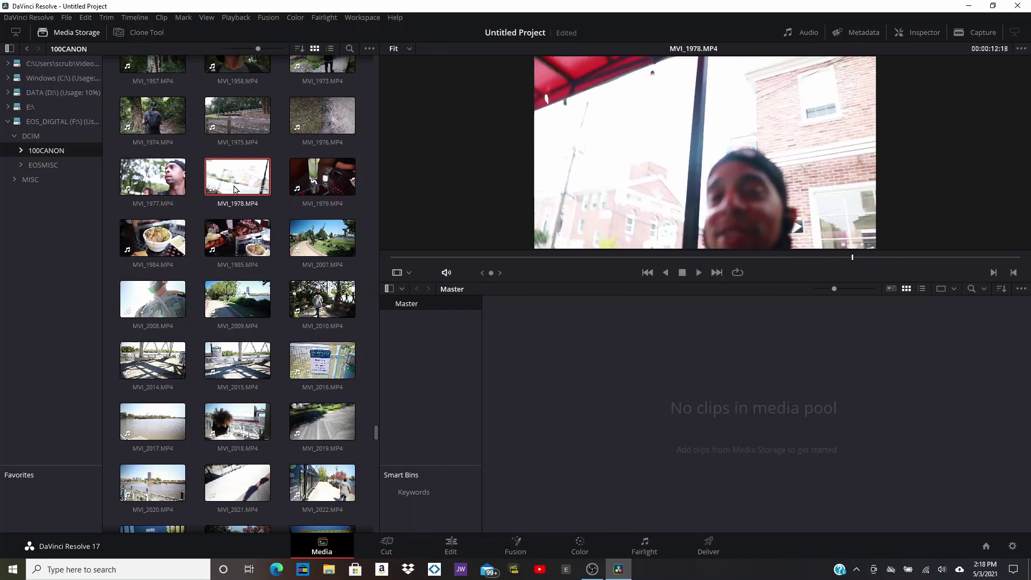
Add MVI_1978, MVI_1979 and MVI_1984 to the Media Pool, keeping the project frame rate.
{"action": "left_click_drag", "start_coordinate": [235, 185], "coordinate": [599, 387]}
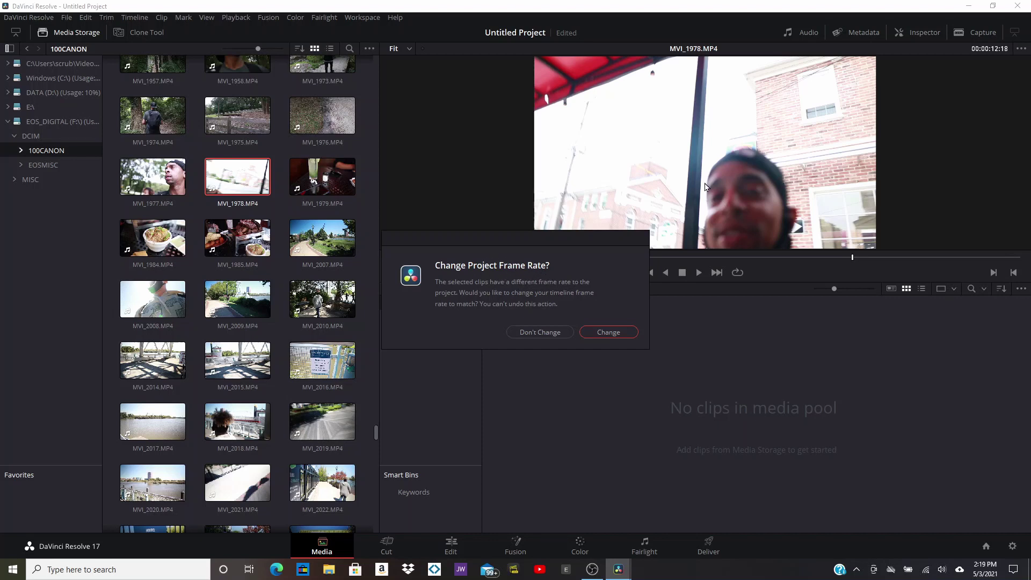
{"action": "left_click", "coordinate": [545, 332]}
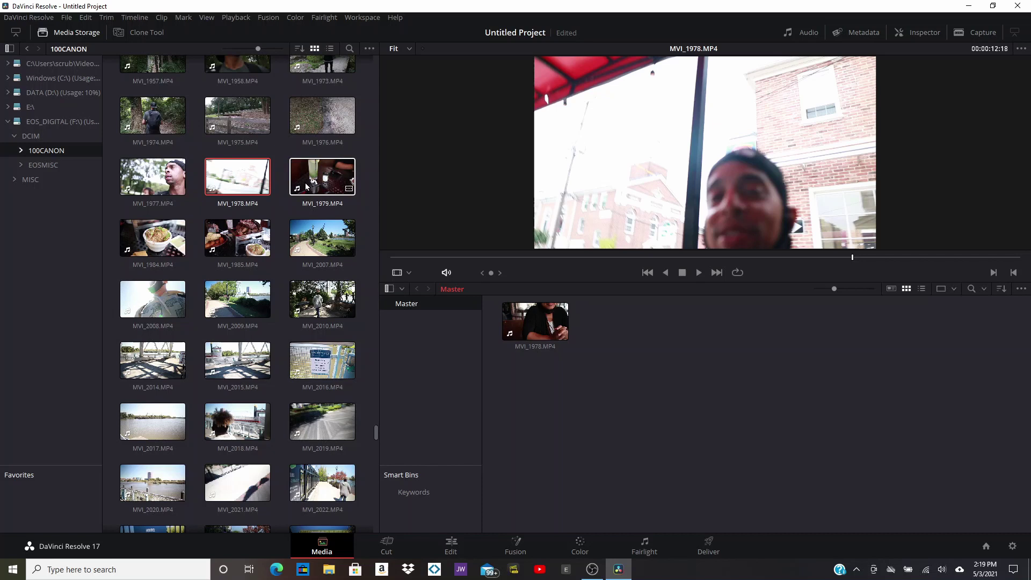
{"action": "left_click_drag", "start_coordinate": [324, 183], "coordinate": [656, 348]}
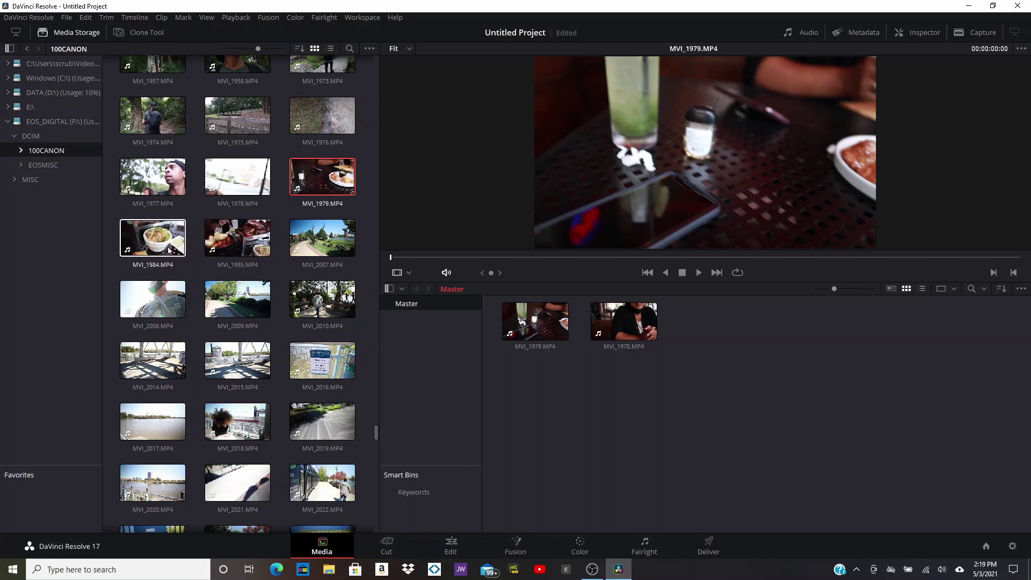
{"action": "left_click_drag", "start_coordinate": [152, 245], "coordinate": [673, 339]}
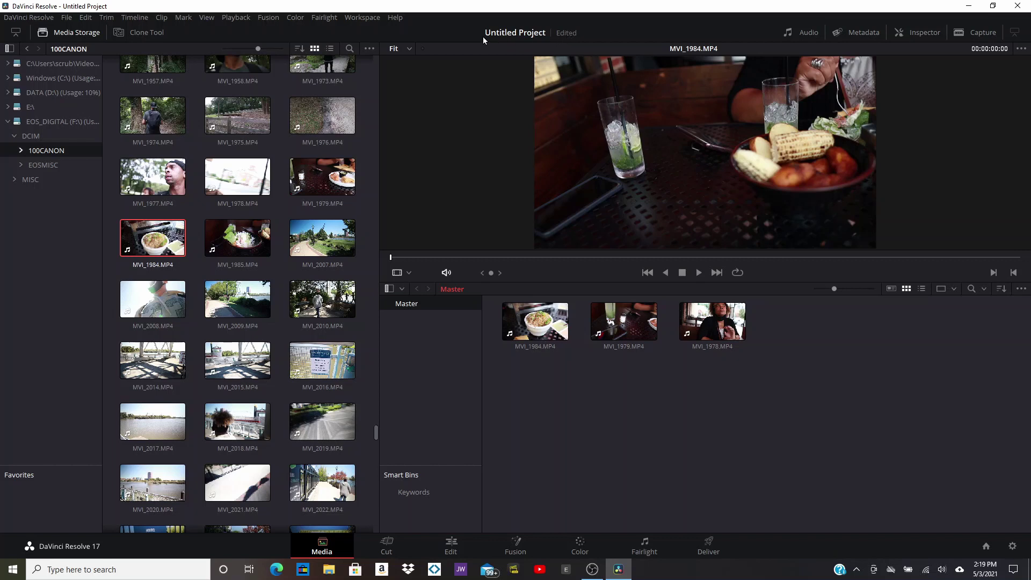
Save the current project with the name 'Grubs'.
{"action": "left_click", "coordinate": [65, 18]}
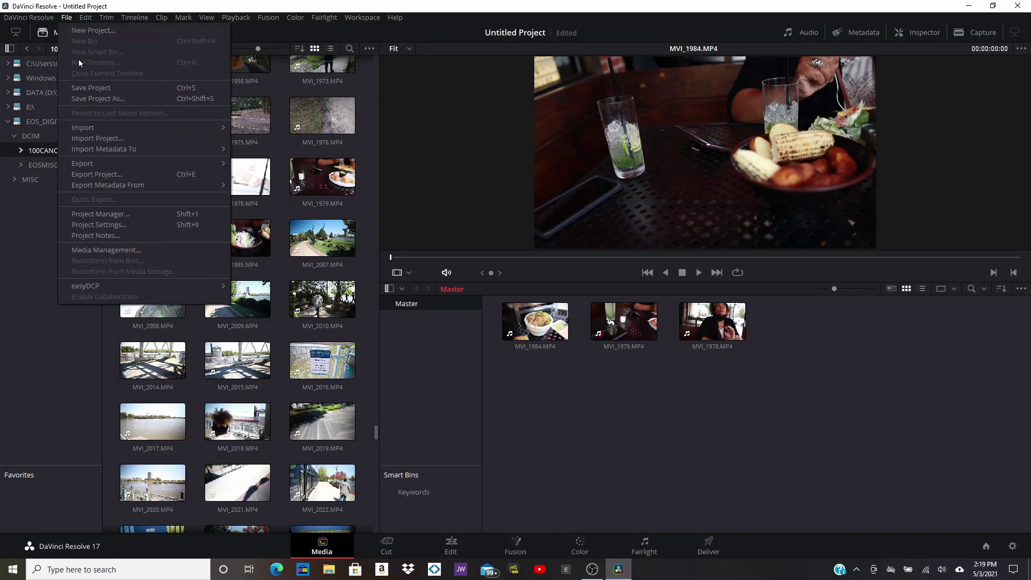
{"action": "left_click", "coordinate": [83, 88]}
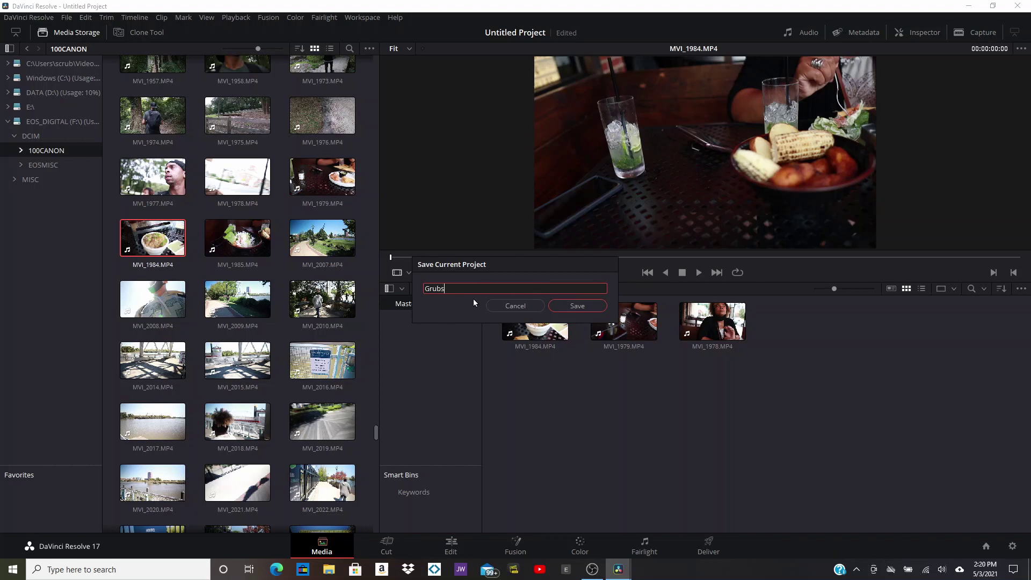
{"action": "left_click", "coordinate": [585, 305]}
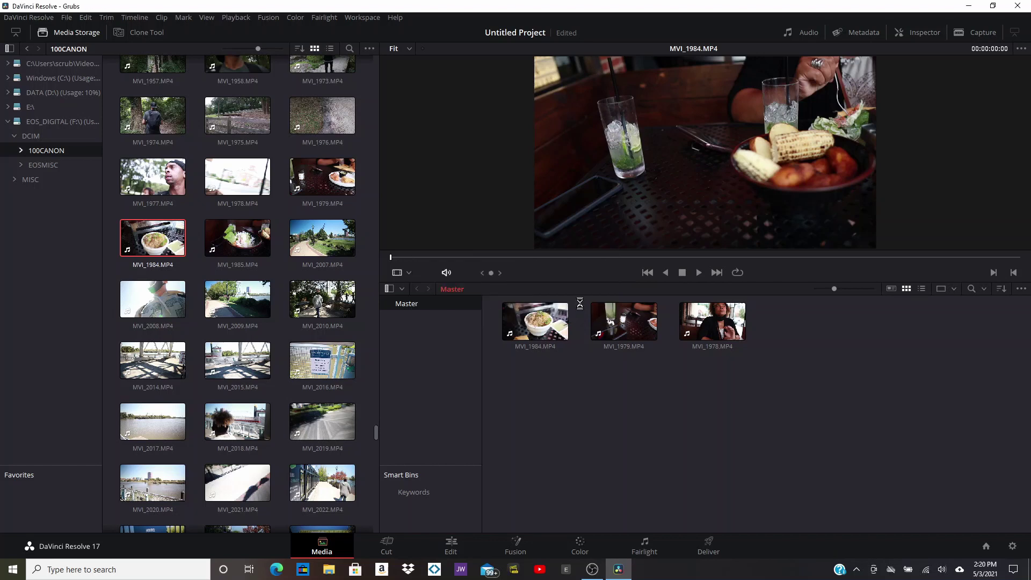
{"action": "left_click", "coordinate": [645, 329]}
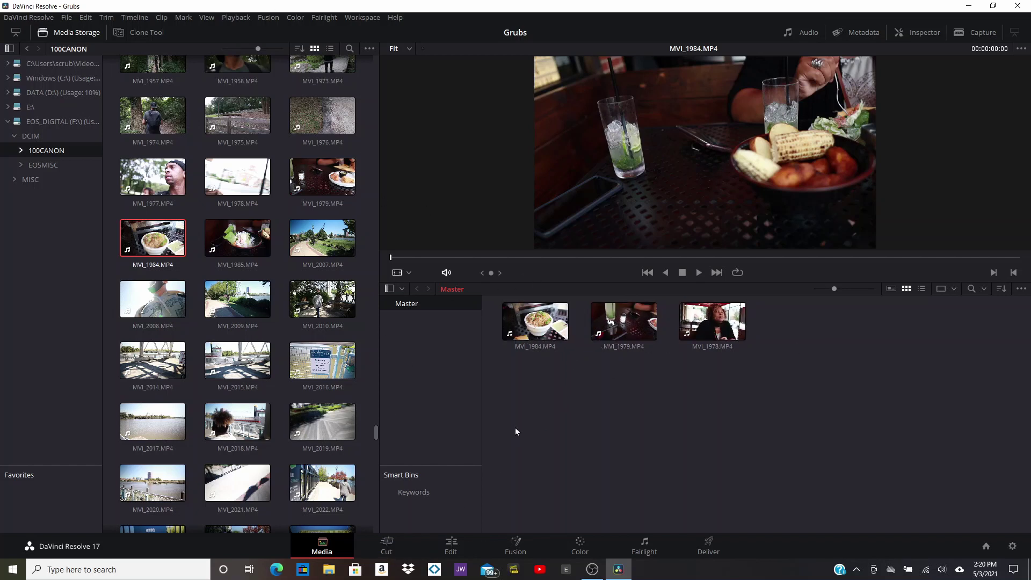
Switch to the Cut page and preview the MVI_1978 and MVI_1984 clips in the viewer.
{"action": "left_click", "coordinate": [387, 553]}
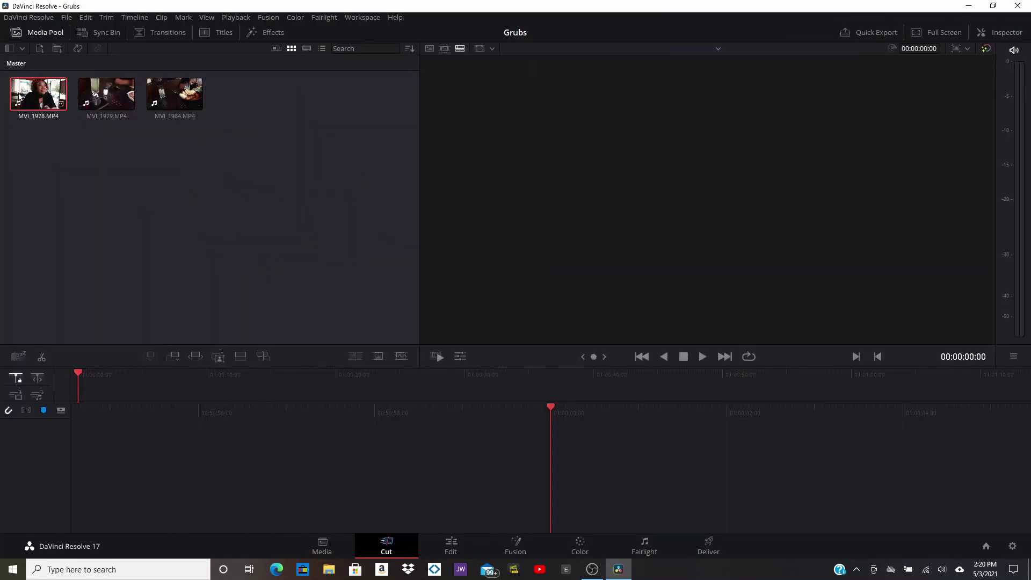
{"action": "left_click", "coordinate": [61, 119]}
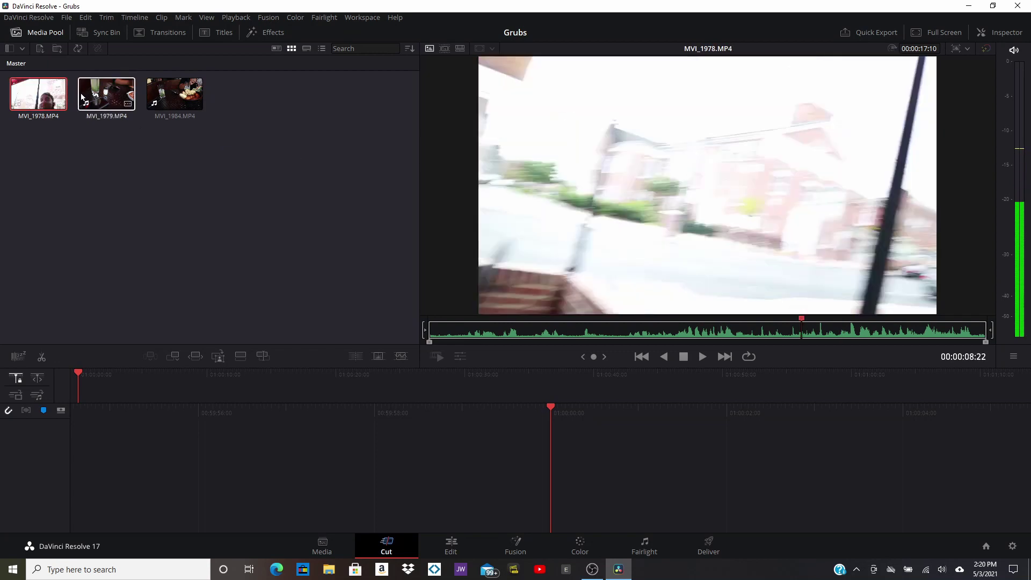
{"action": "left_click", "coordinate": [107, 94]}
{"action": "left_click", "coordinate": [182, 100]}
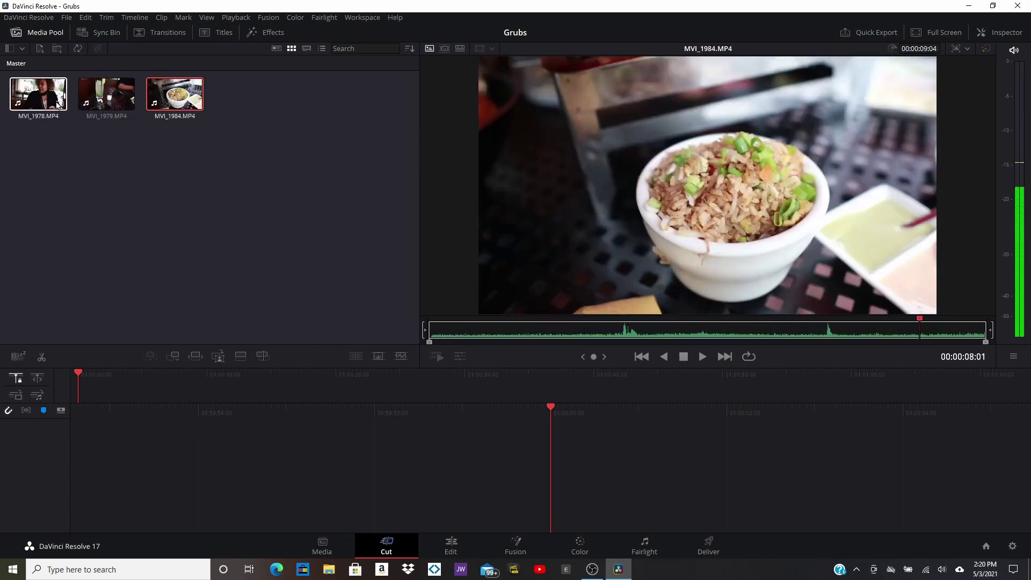
Load MVI_1978 into the source viewer and play it from its first frame.
{"action": "mouse_move", "coordinate": [56, 105]}
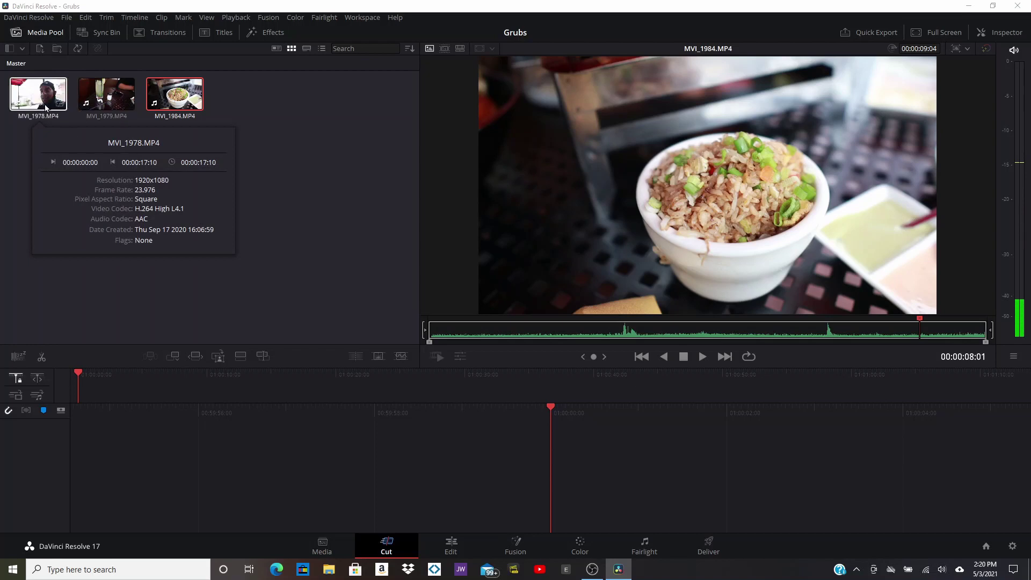
{"action": "left_click", "coordinate": [42, 104]}
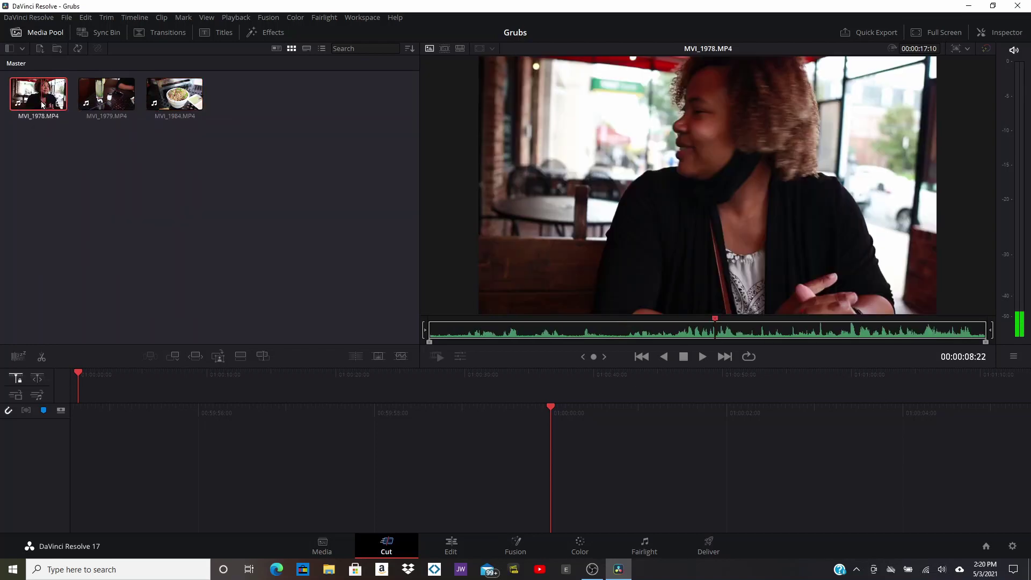
{"action": "left_click", "coordinate": [645, 358]}
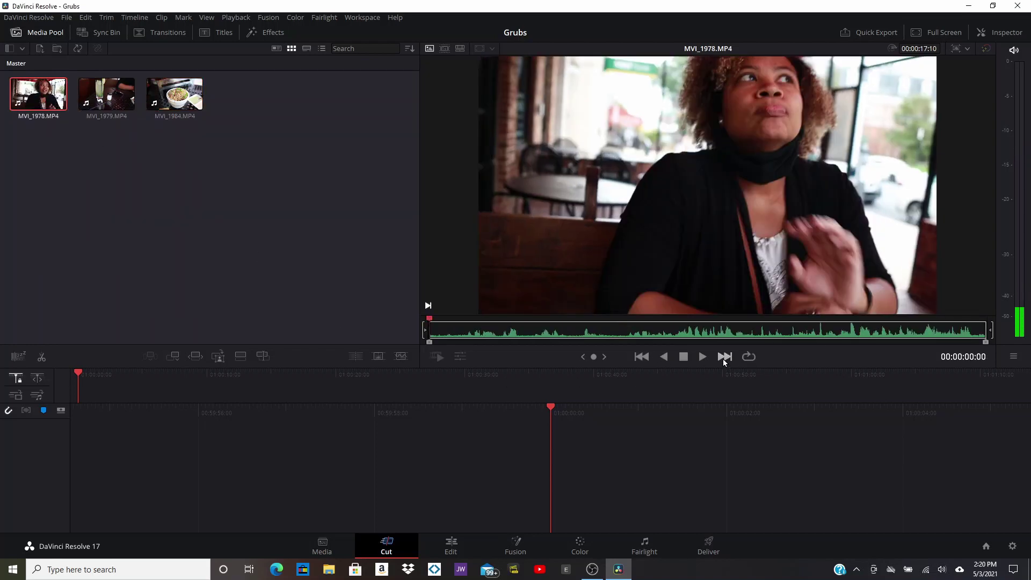
{"action": "left_click", "coordinate": [701, 357]}
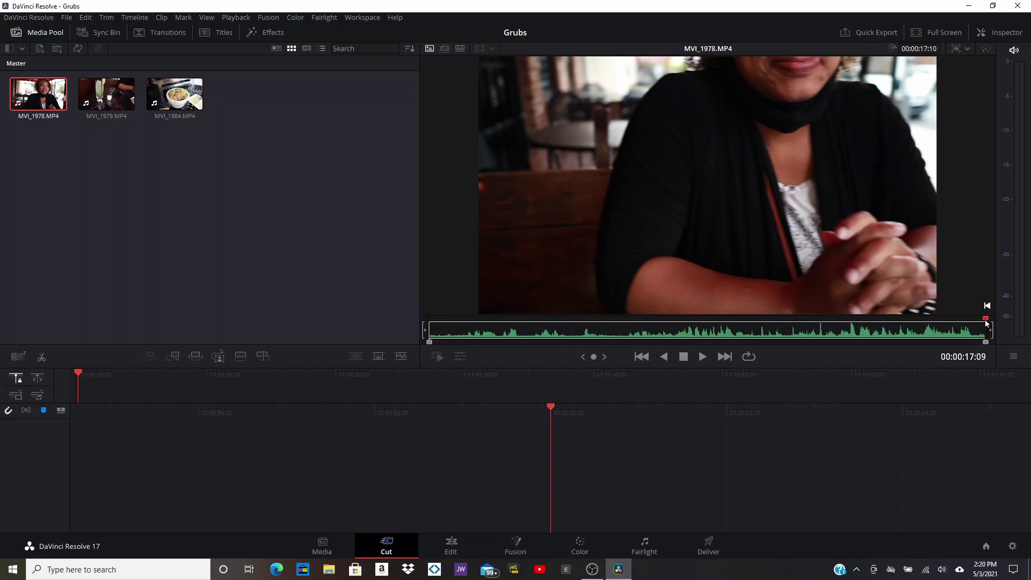
Scrub MVI_1978 back to its start and find the frame 17 frames in for its new start.
{"action": "left_click_drag", "start_coordinate": [985, 319], "coordinate": [411, 334]}
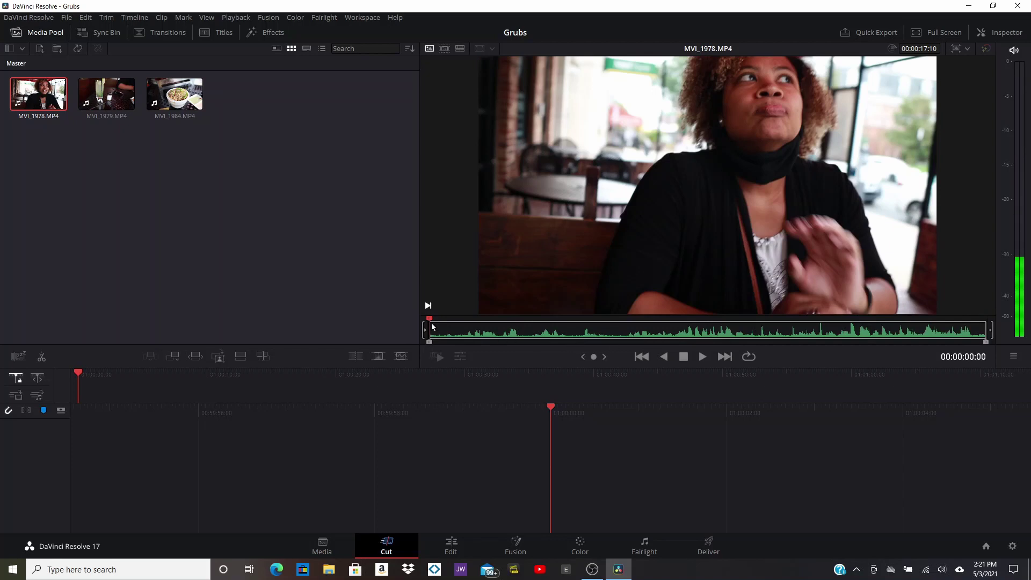
{"action": "mouse_move", "coordinate": [429, 321]}
{"action": "left_mouse_down"}
{"action": "mouse_move", "coordinate": [542, 322]}
{"action": "mouse_move", "coordinate": [421, 328]}
{"action": "left_mouse_up"}
{"action": "left_click_drag", "start_coordinate": [430, 323], "coordinate": [452, 324]}
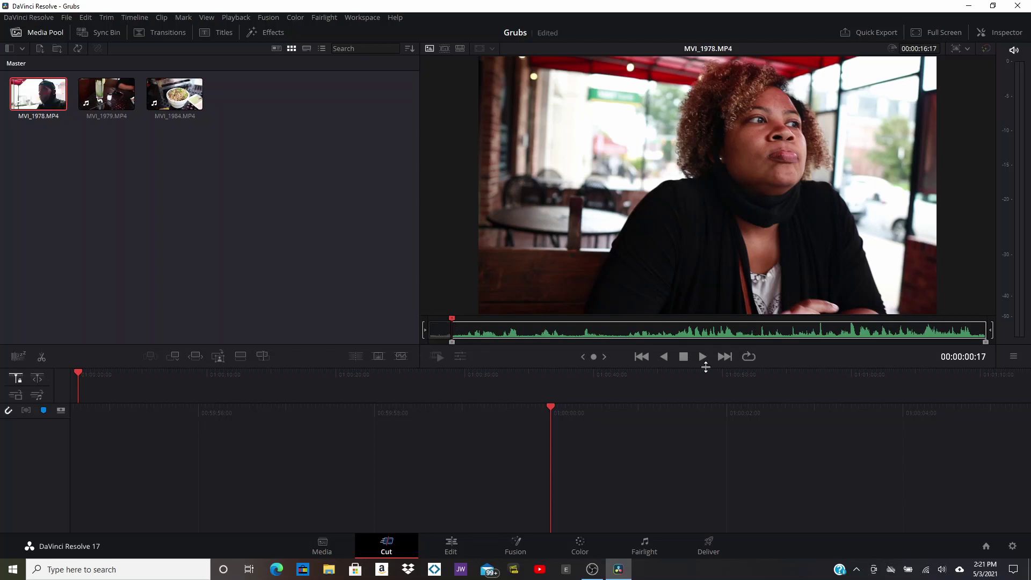
Mark MVI_1978's out point so its kept range lasts 00:00:10:10, then review it.
{"action": "left_click_drag", "start_coordinate": [452, 320], "coordinate": [784, 328]}
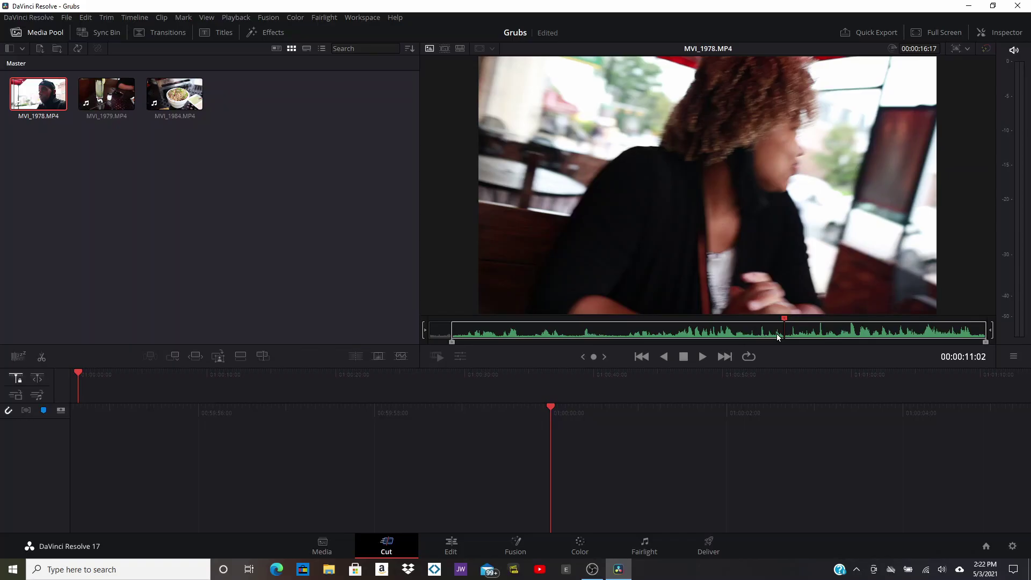
{"action": "key", "text": "o"}
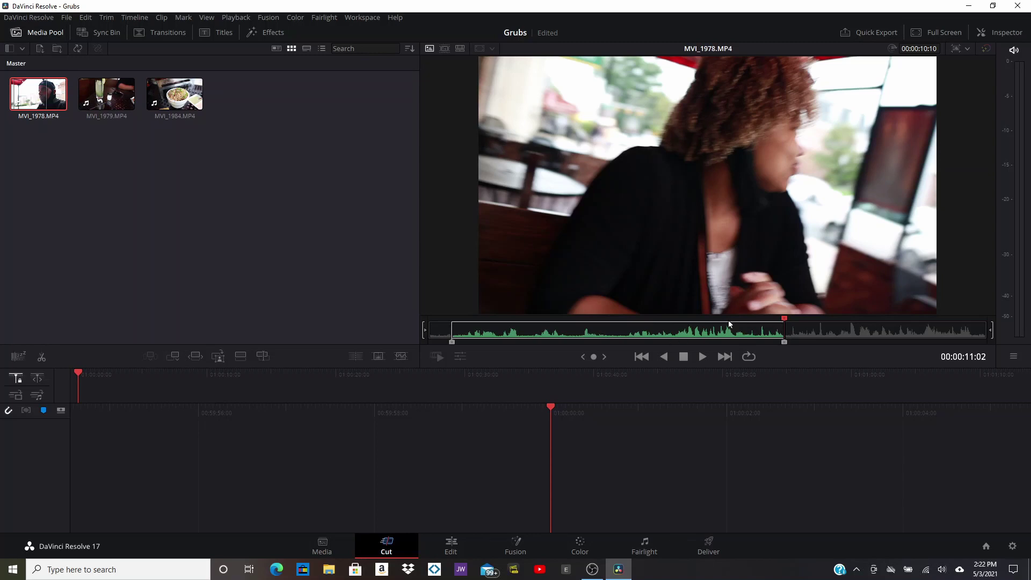
{"action": "left_click_drag", "start_coordinate": [782, 317], "coordinate": [682, 321]}
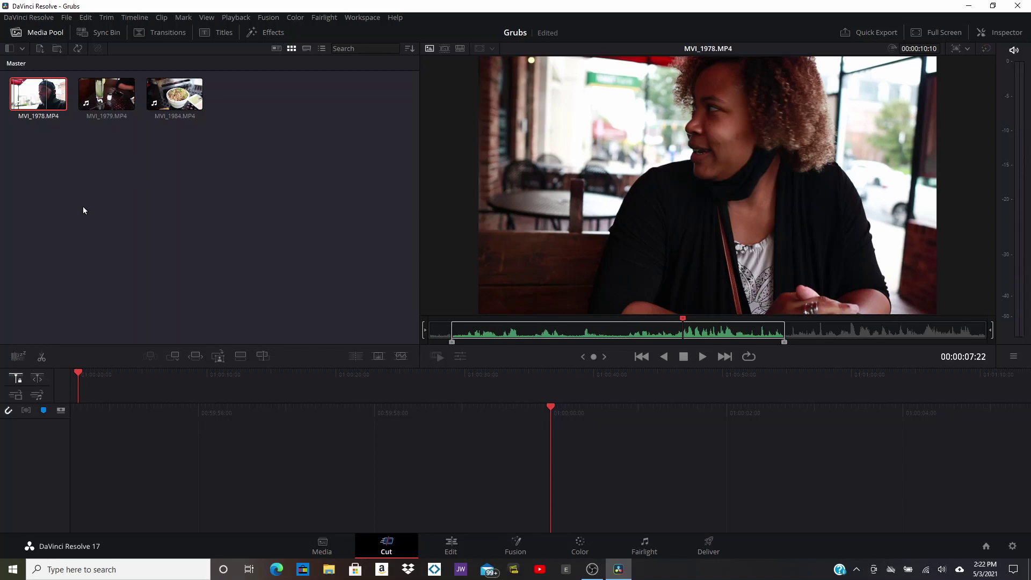
Place the trimmed MVI_1978 on a new Timeline 1 and load MVI_1979 in the source viewer.
{"action": "key", "text": "space"}
{"action": "left_click_drag", "start_coordinate": [37, 98], "coordinate": [129, 391]}
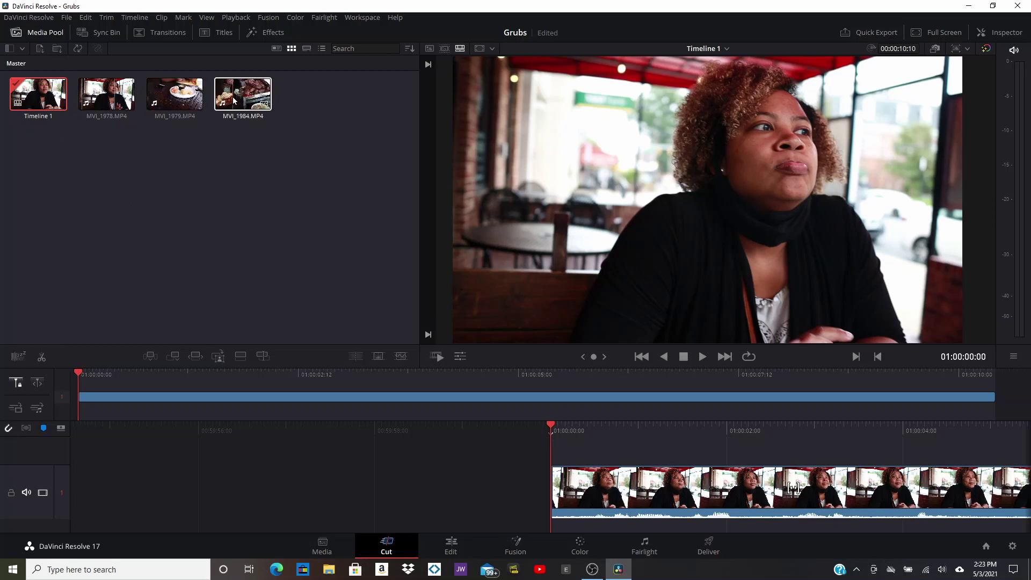
{"action": "left_click", "coordinate": [162, 100]}
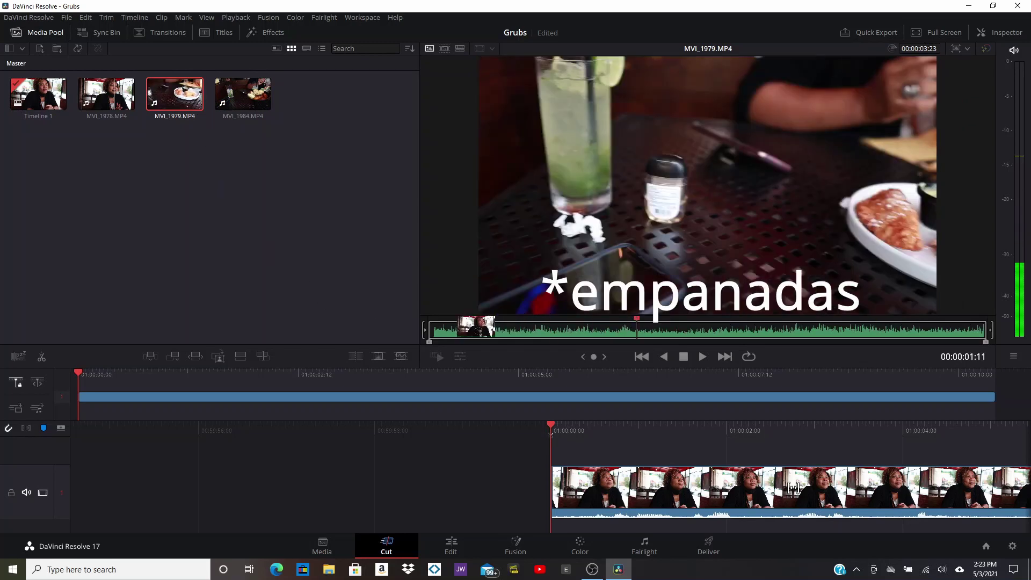
Move MVI_1979's in point later to set its new starting frame.
{"action": "left_click_drag", "start_coordinate": [636, 319], "coordinate": [730, 331]}
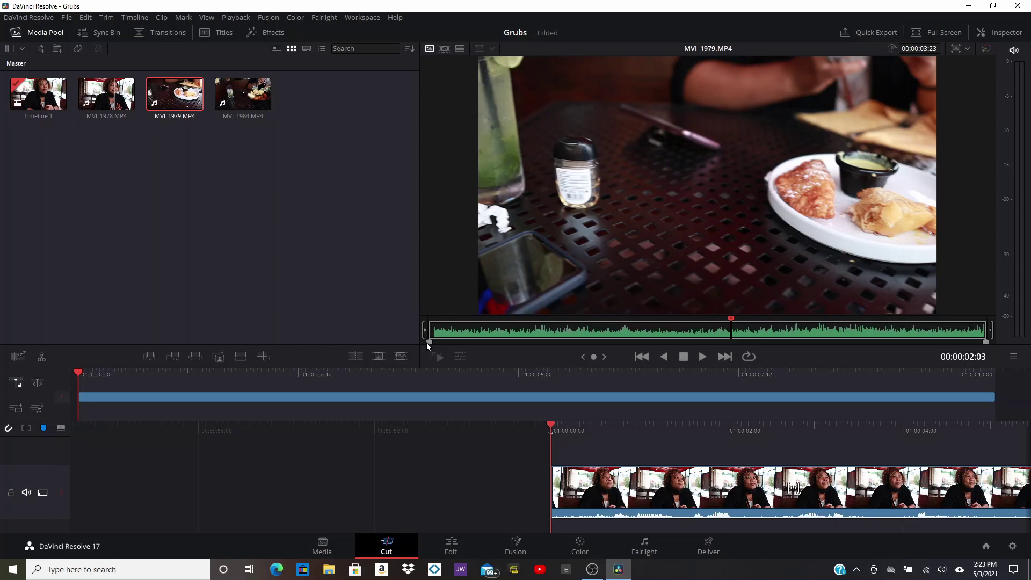
{"action": "left_click_drag", "start_coordinate": [428, 341], "coordinate": [577, 344]}
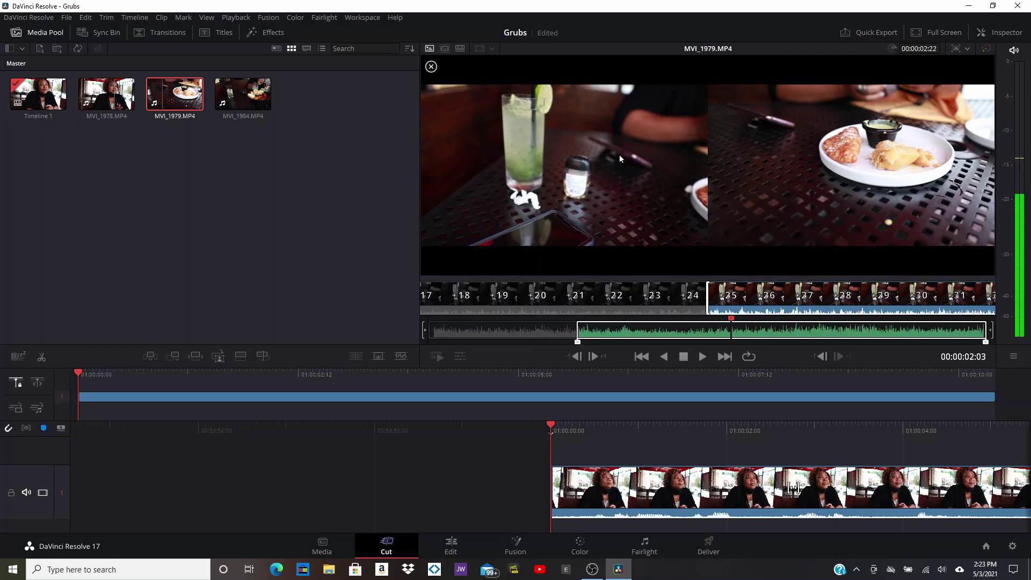
{"action": "left_click_drag", "start_coordinate": [578, 342], "coordinate": [732, 344]}
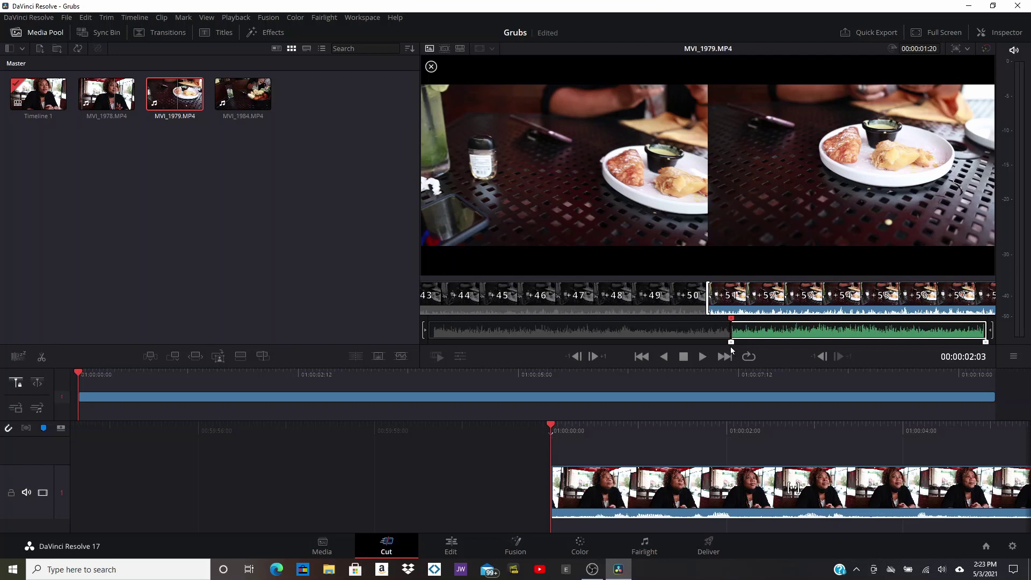
{"action": "mouse_move", "coordinate": [731, 342]}
{"action": "left_mouse_down"}
{"action": "mouse_move", "coordinate": [585, 337]}
{"action": "mouse_move", "coordinate": [731, 337]}
{"action": "left_mouse_up"}
Pull MVI_1979's out point back near 00:00:03:18, review the trim, and drag it after MVI_1978.
{"action": "left_click", "coordinate": [701, 356]}
{"action": "left_click_drag", "start_coordinate": [984, 320], "coordinate": [963, 325]}
{"action": "left_click_drag", "start_coordinate": [958, 326], "coordinate": [964, 326]}
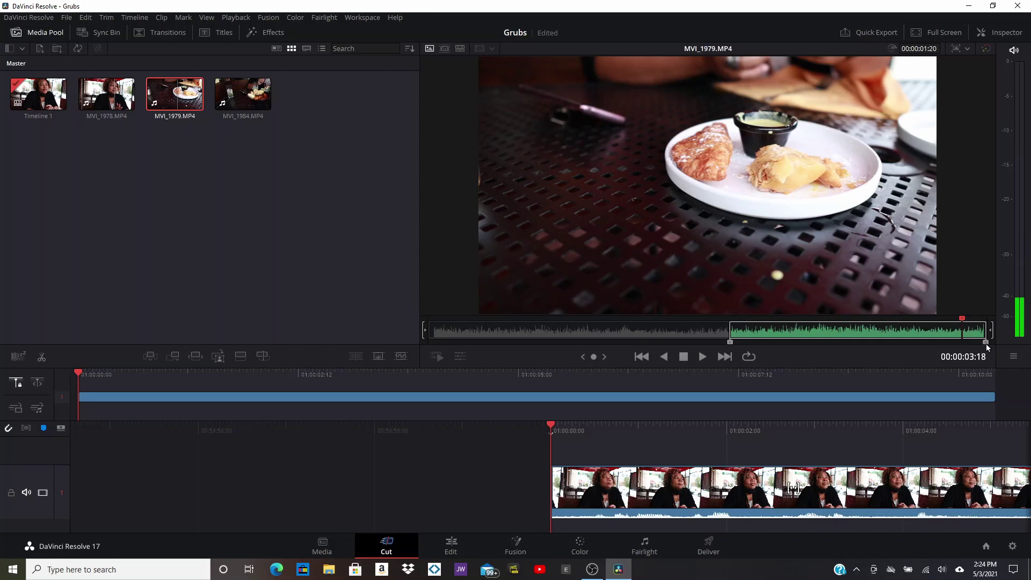
{"action": "mouse_move", "coordinate": [986, 343]}
{"action": "left_mouse_down"}
{"action": "mouse_move", "coordinate": [954, 346]}
{"action": "mouse_move", "coordinate": [985, 344]}
{"action": "left_mouse_up"}
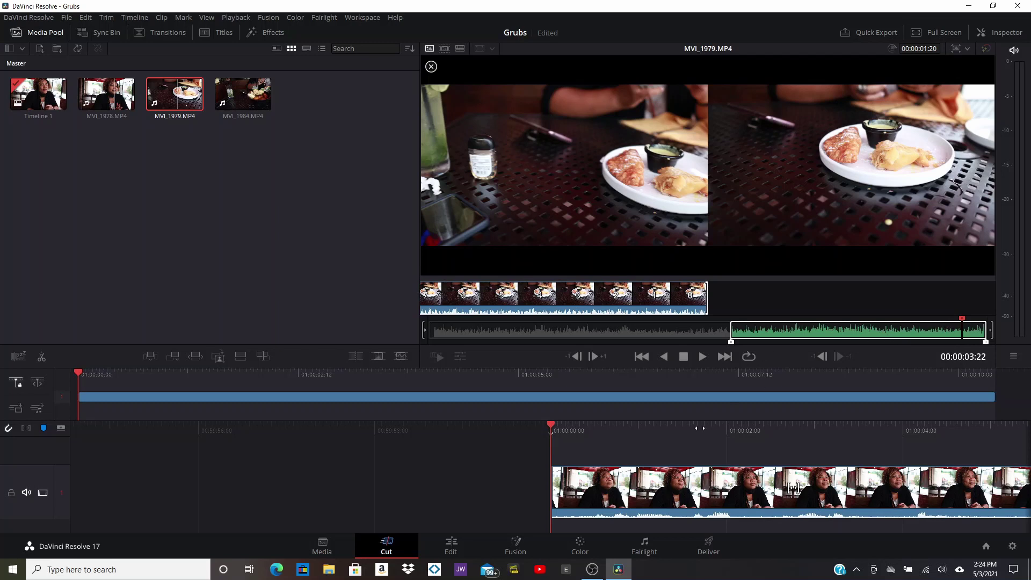
{"action": "key", "text": "space"}
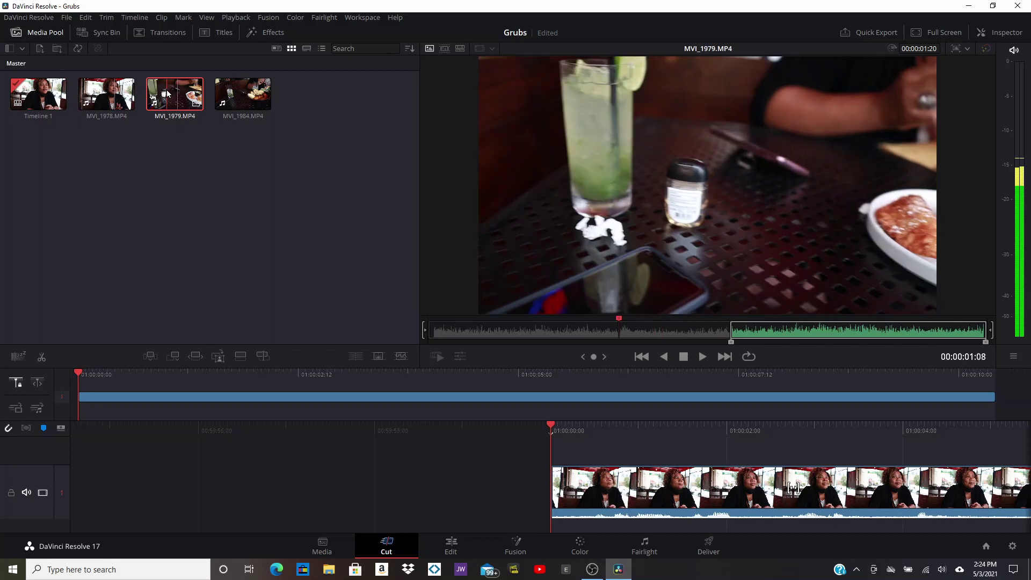
{"action": "left_click_drag", "start_coordinate": [172, 96], "coordinate": [1012, 386]}
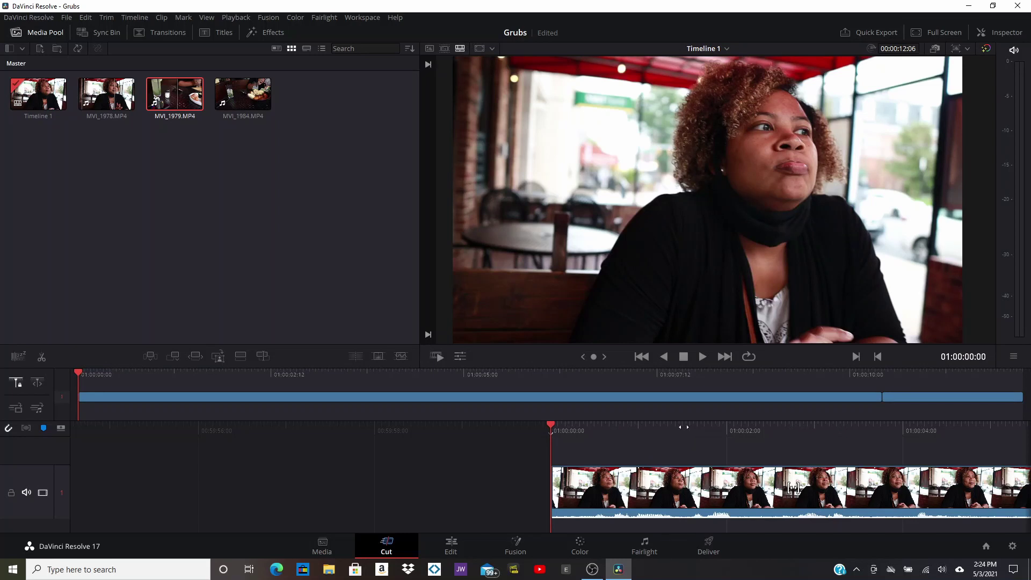
Scrub Timeline 1 through the cut to the MVI_1979 food shot around 01:00:05:16.
{"action": "left_click_drag", "start_coordinate": [223, 373], "coordinate": [496, 373]}
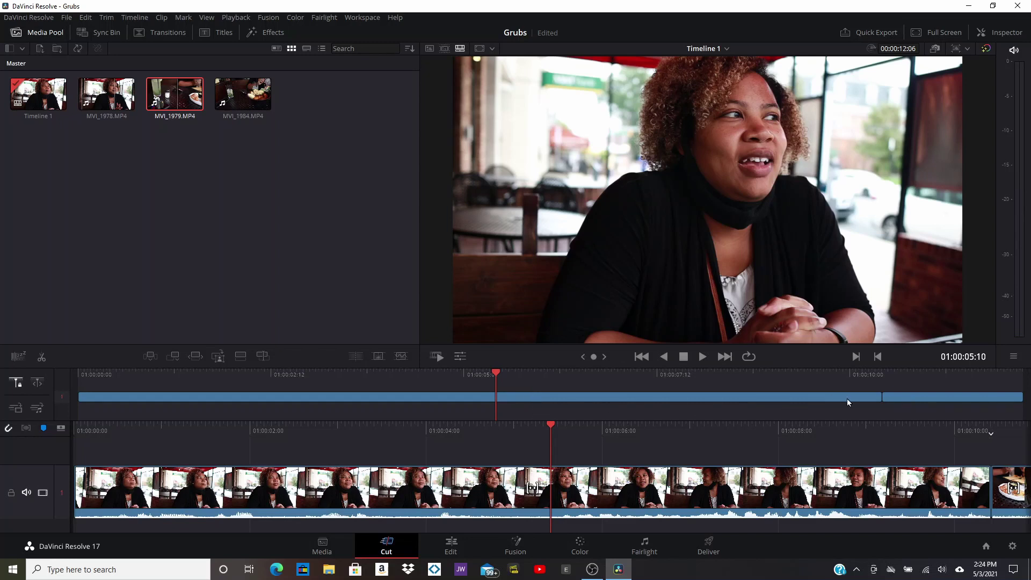
{"action": "left_click_drag", "start_coordinate": [494, 373], "coordinate": [974, 383]}
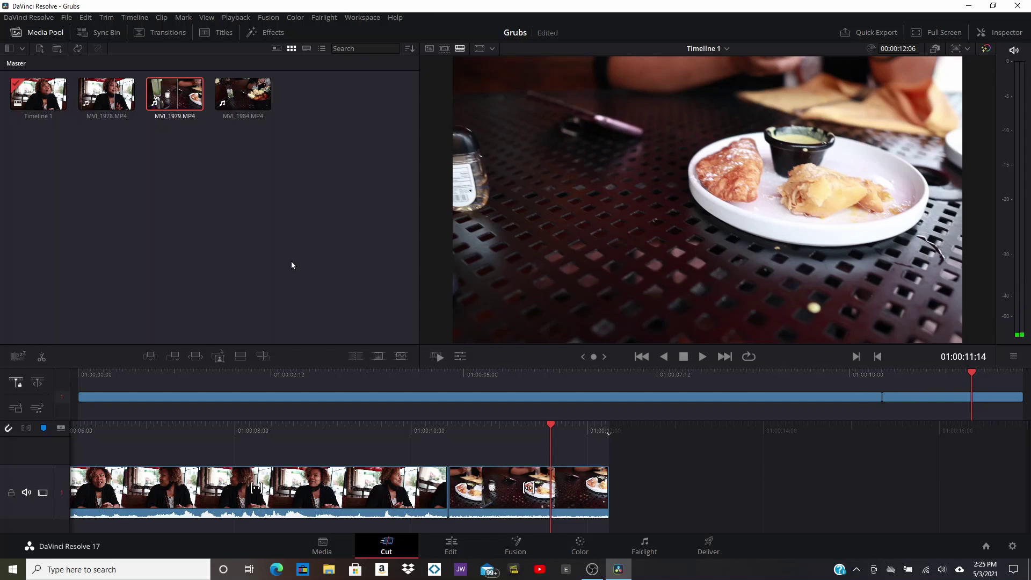
Load MVI_1984 into the source viewer and play it from its first frame.
{"action": "left_click", "coordinate": [236, 99]}
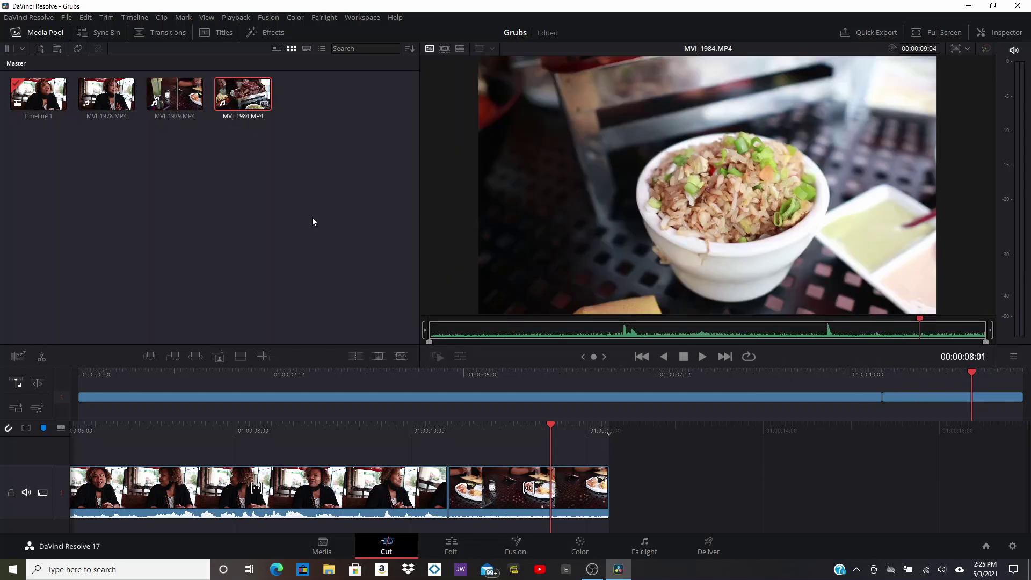
{"action": "left_click", "coordinate": [641, 357]}
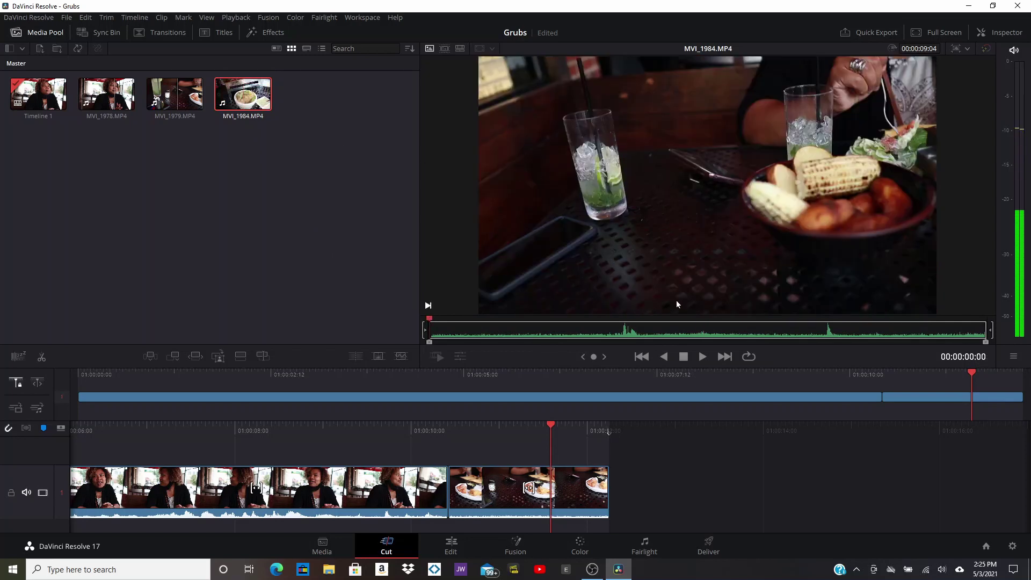
{"action": "left_click", "coordinate": [703, 356]}
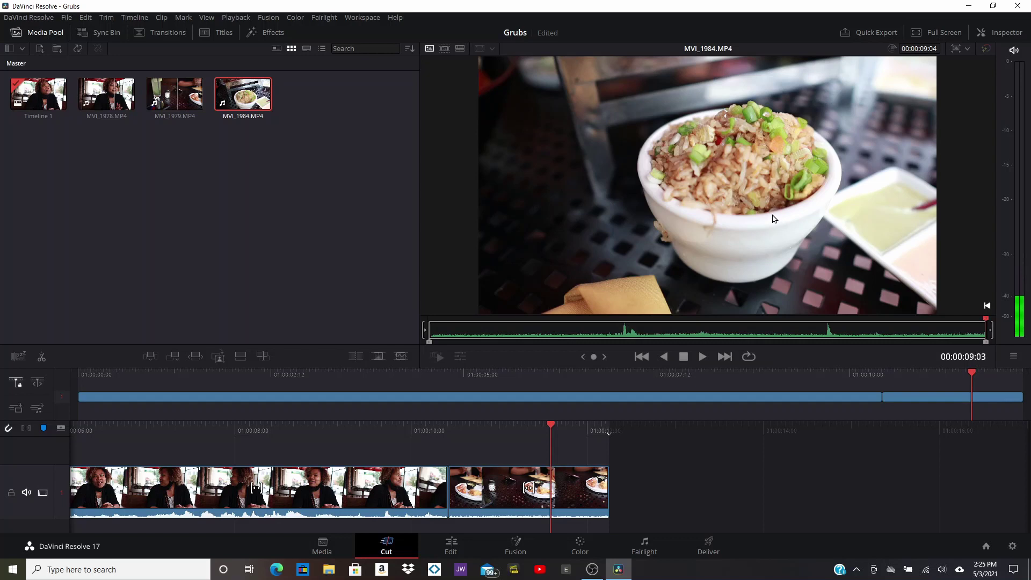
Set MVI_1984's in point a few frames in and pull its out point earlier, leaving 00:00:06:16.
{"action": "left_click_drag", "start_coordinate": [985, 324], "coordinate": [429, 335]}
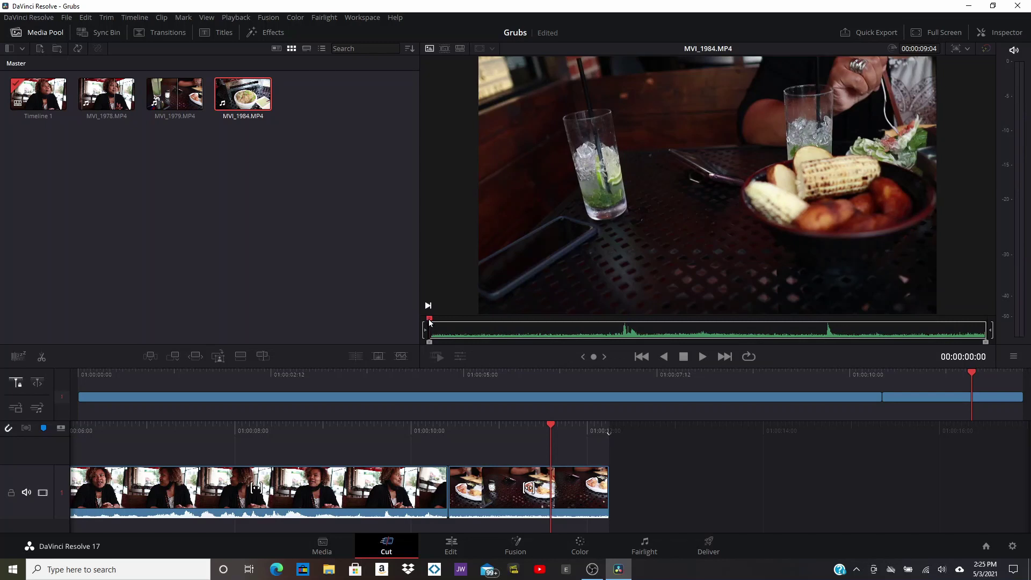
{"action": "left_click_drag", "start_coordinate": [432, 321], "coordinate": [564, 332]}
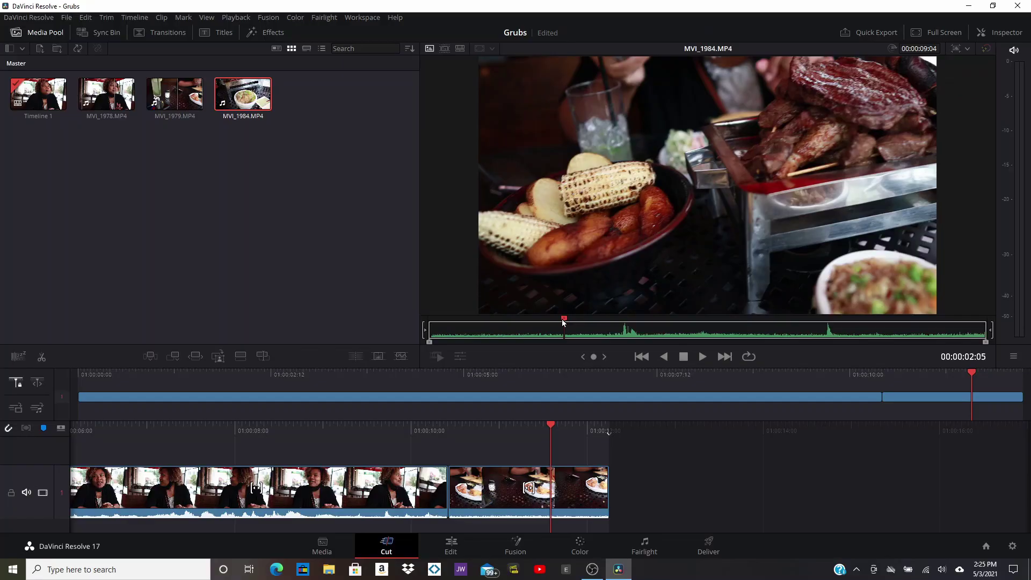
{"action": "key", "text": "i"}
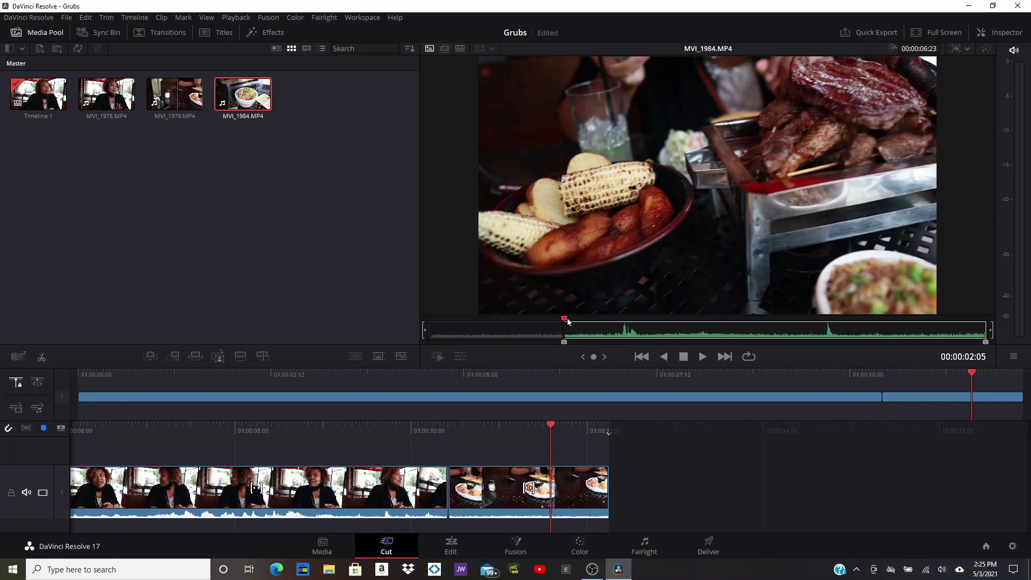
{"action": "left_click", "coordinate": [701, 357]}
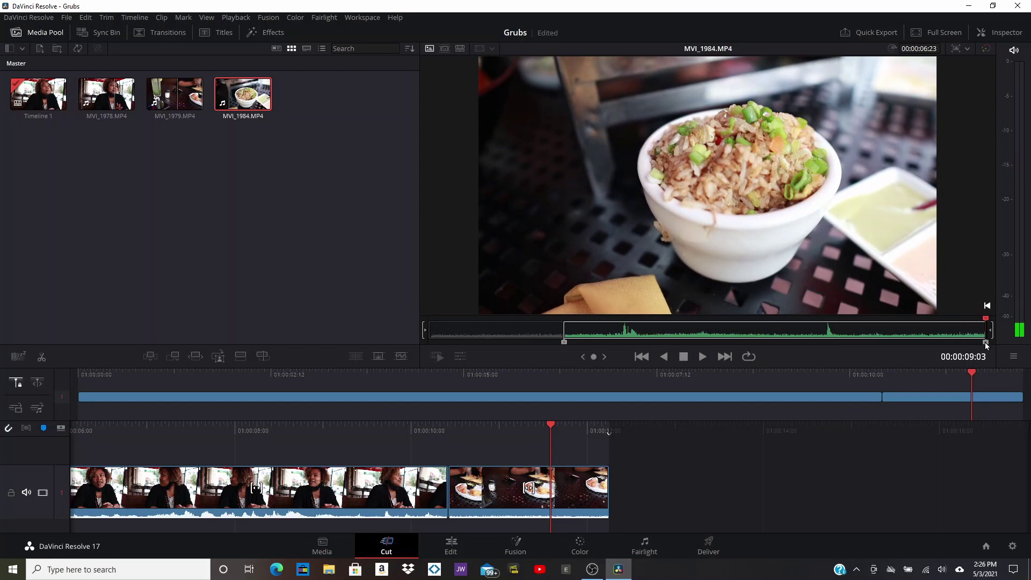
{"action": "mouse_move", "coordinate": [985, 343]}
{"action": "left_mouse_down"}
{"action": "mouse_move", "coordinate": [917, 345]}
{"action": "mouse_move", "coordinate": [970, 342]}
{"action": "left_mouse_up"}
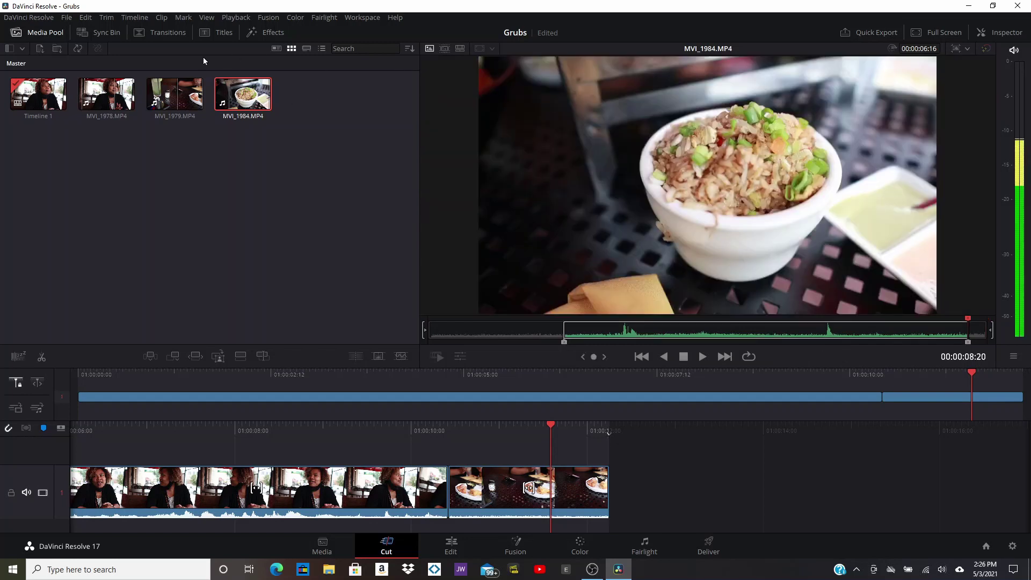
{"action": "left_click", "coordinate": [67, 18]}
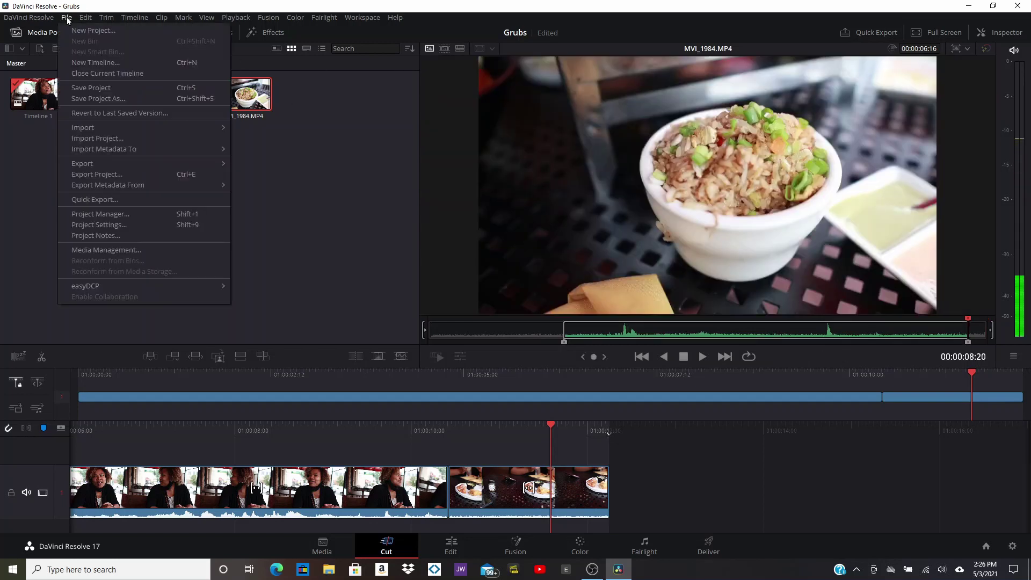
Save the Grubs project.
{"action": "left_click", "coordinate": [85, 88]}
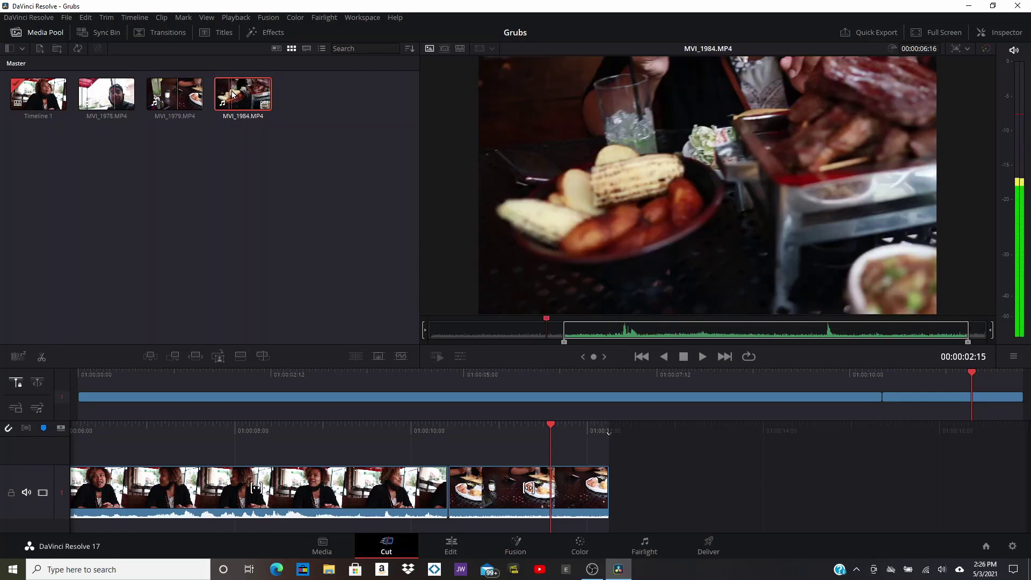
Append the trimmed MVI_1984 to the end of Timeline 1 and play the edit from the start.
{"action": "left_click_drag", "start_coordinate": [545, 317], "coordinate": [1008, 318]}
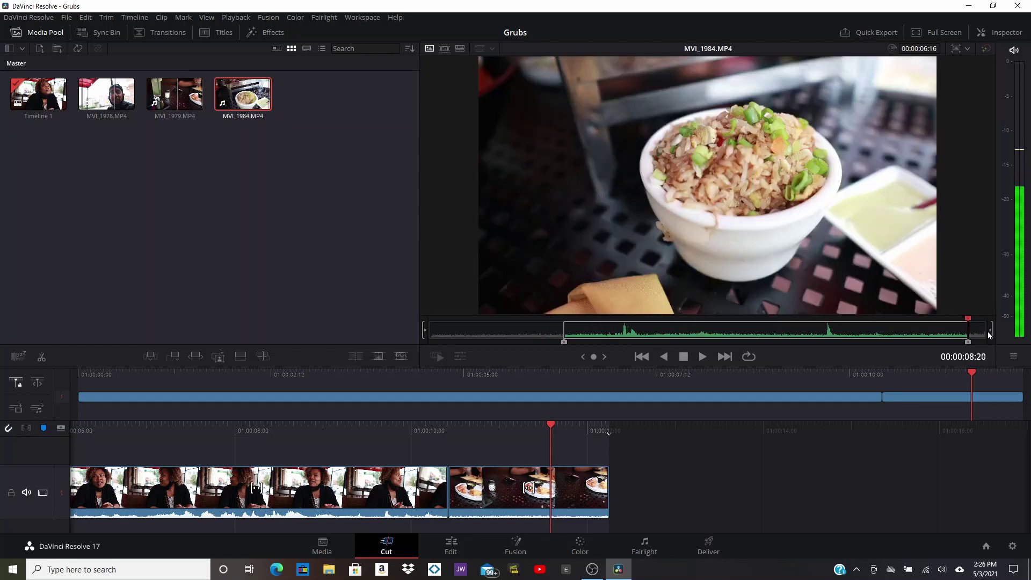
{"action": "left_click_drag", "start_coordinate": [253, 98], "coordinate": [626, 465]}
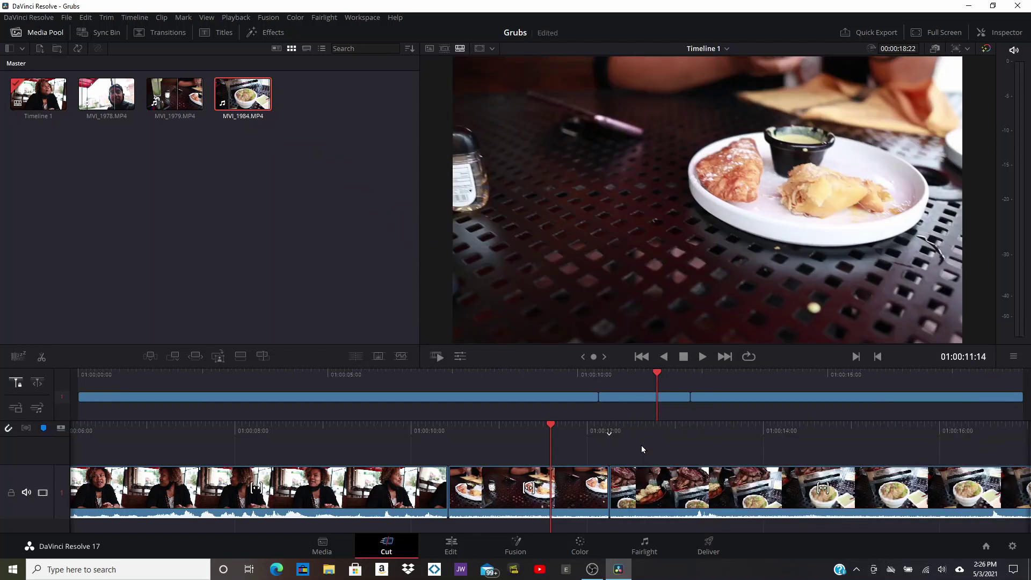
{"action": "left_click", "coordinate": [641, 357]}
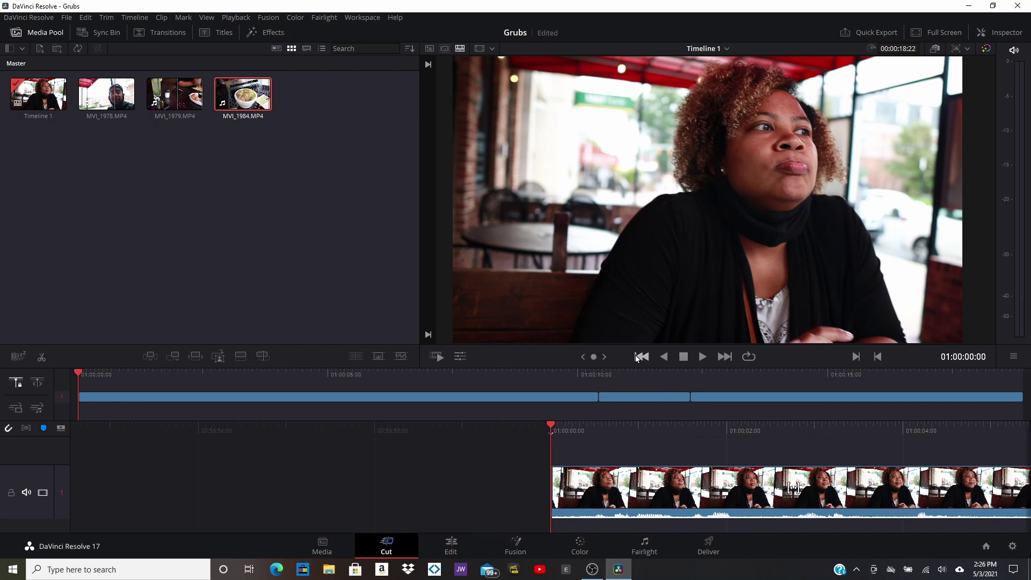
{"action": "left_click", "coordinate": [702, 357]}
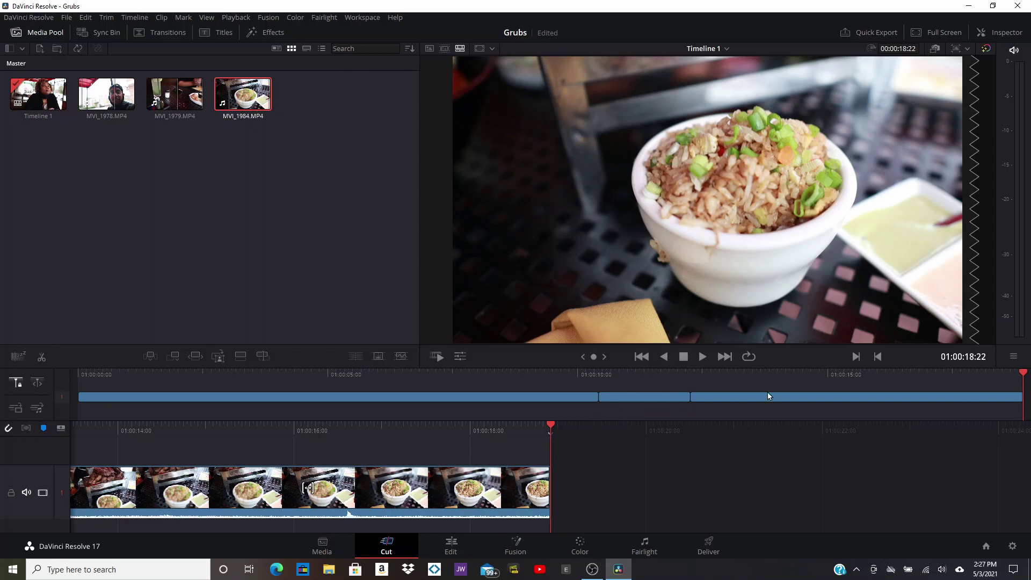
Scrub to around 01:00:13:13 in the food footage and select the appended MVI_1984 clip.
{"action": "left_click_drag", "start_coordinate": [1022, 374], "coordinate": [734, 375]}
{"action": "left_click_drag", "start_coordinate": [739, 375], "coordinate": [788, 369]}
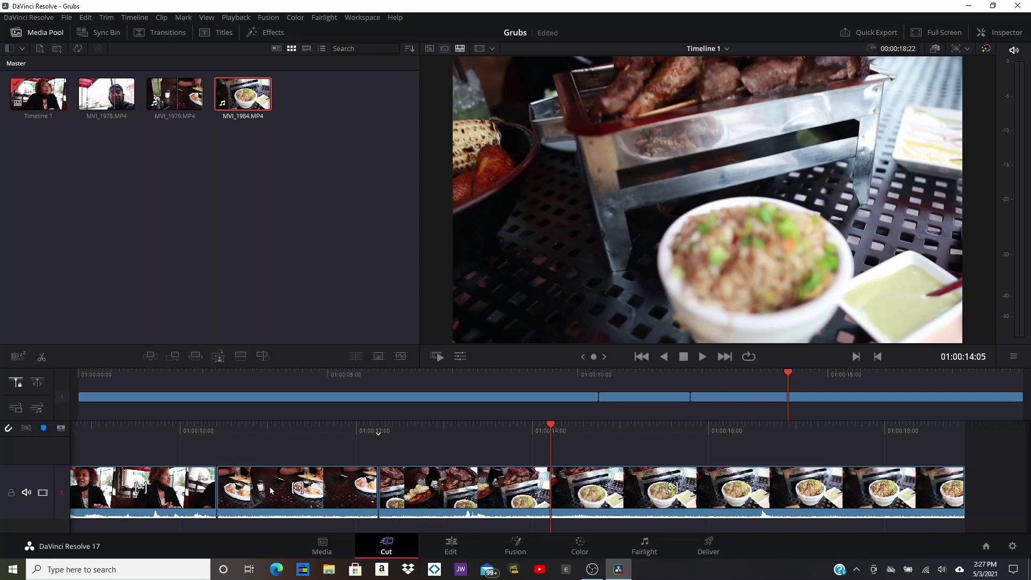
{"action": "left_click", "coordinate": [624, 484]}
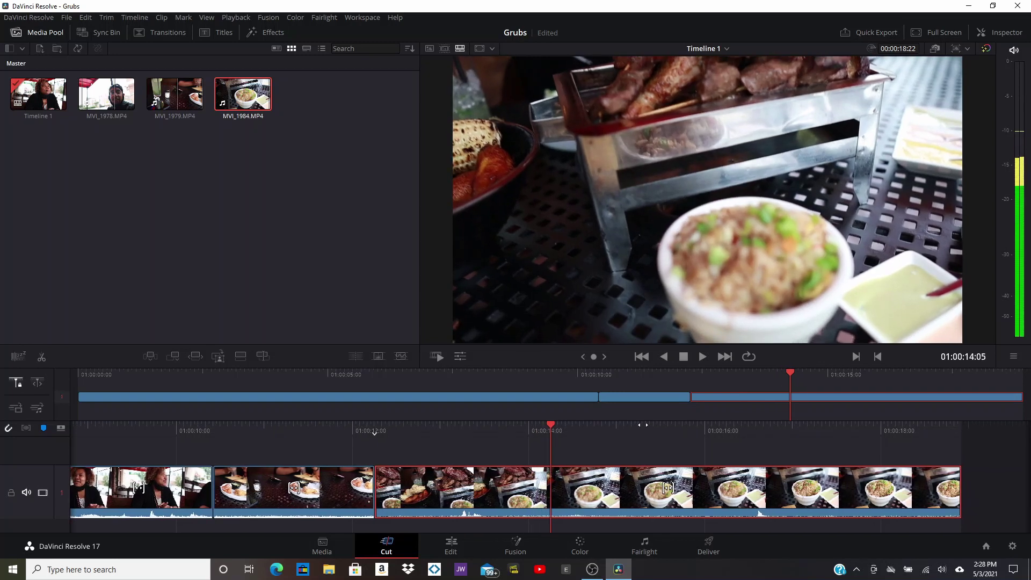
Scrub the timeline frame by frame to 01:00:14:17 to locate the rice-bowl cut point.
{"action": "left_click_drag", "start_coordinate": [675, 424], "coordinate": [594, 430]}
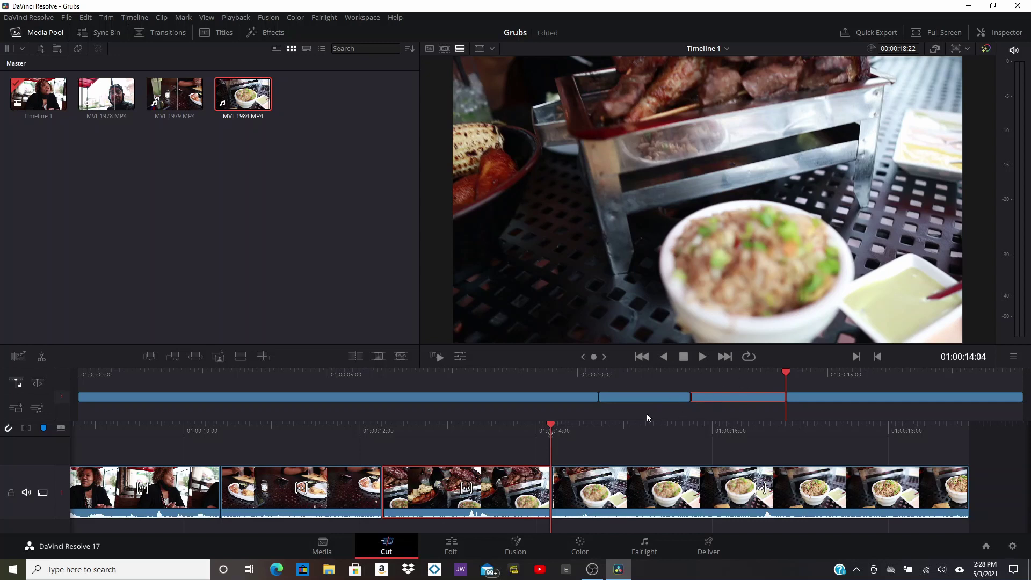
{"action": "left_click_drag", "start_coordinate": [655, 426], "coordinate": [637, 428]}
{"action": "left_click_drag", "start_coordinate": [733, 427], "coordinate": [722, 428]}
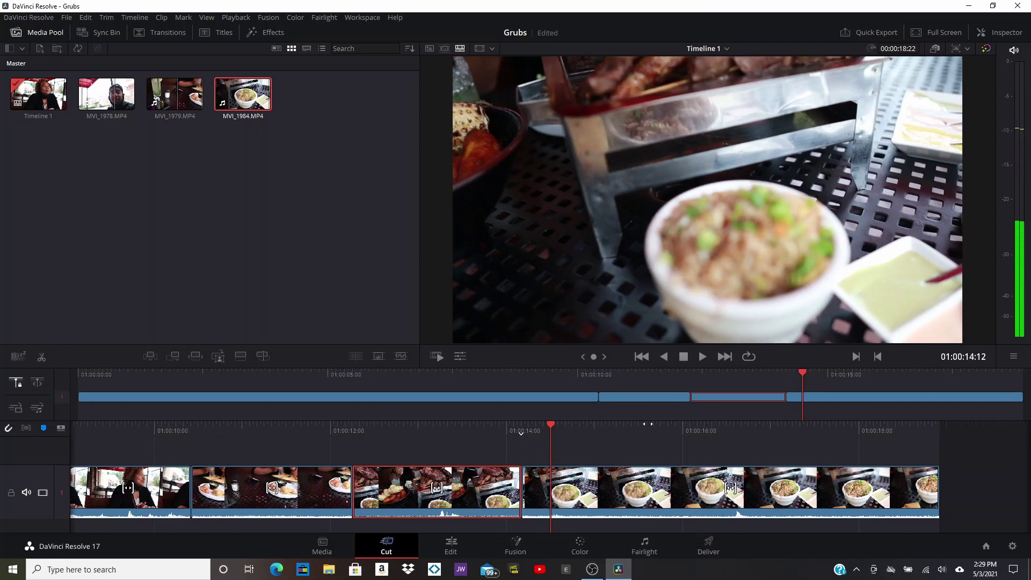
{"action": "left_click_drag", "start_coordinate": [644, 424], "coordinate": [426, 435]}
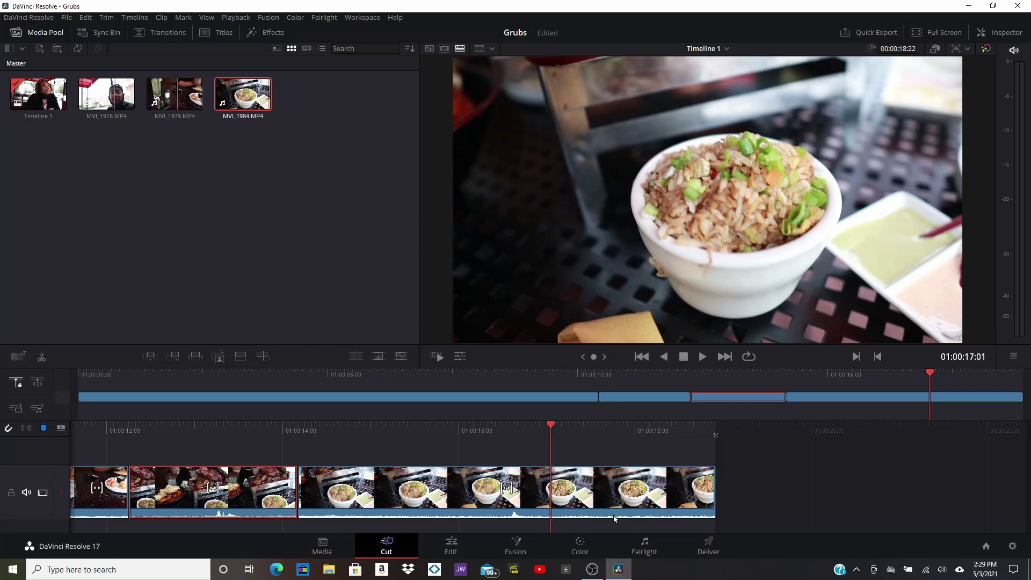
Select the rice-bowl section of MVI_1984 and ripple-delete it to close the gap.
{"action": "left_click", "coordinate": [434, 493]}
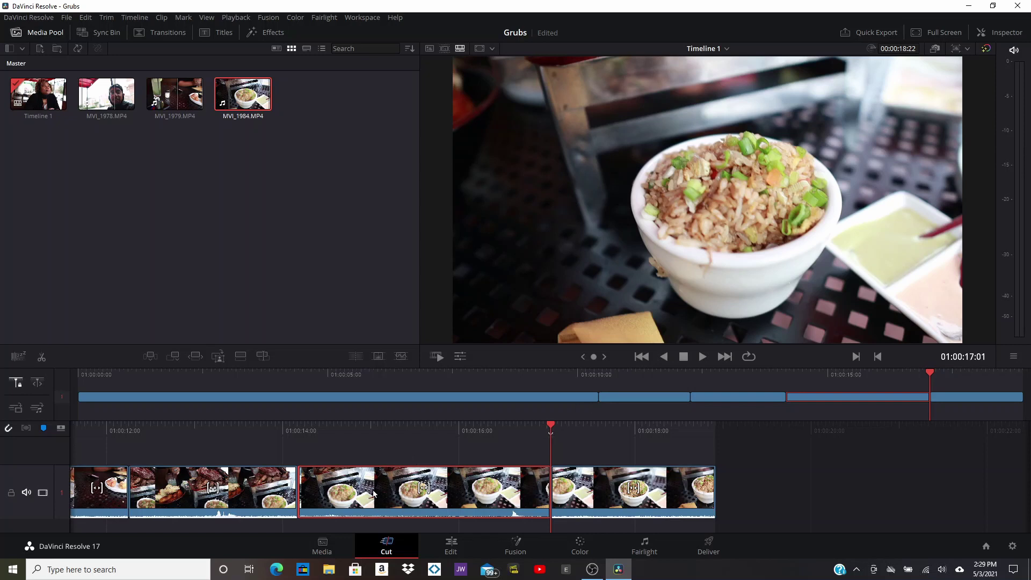
{"action": "key", "text": "shift+Up"}
{"action": "left_click", "coordinate": [406, 483]}
{"action": "left_click", "coordinate": [598, 488]}
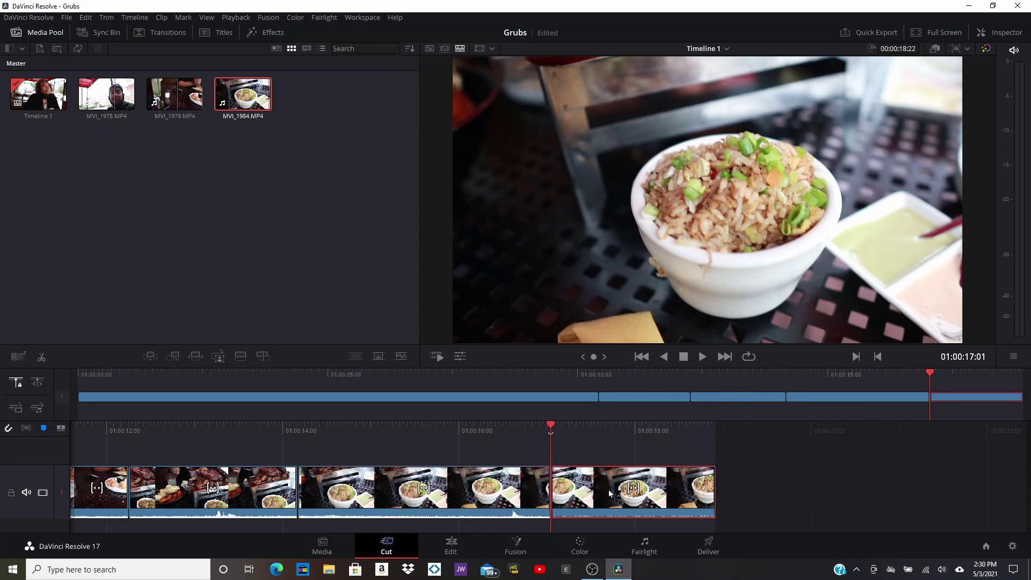
{"action": "left_click", "coordinate": [469, 495]}
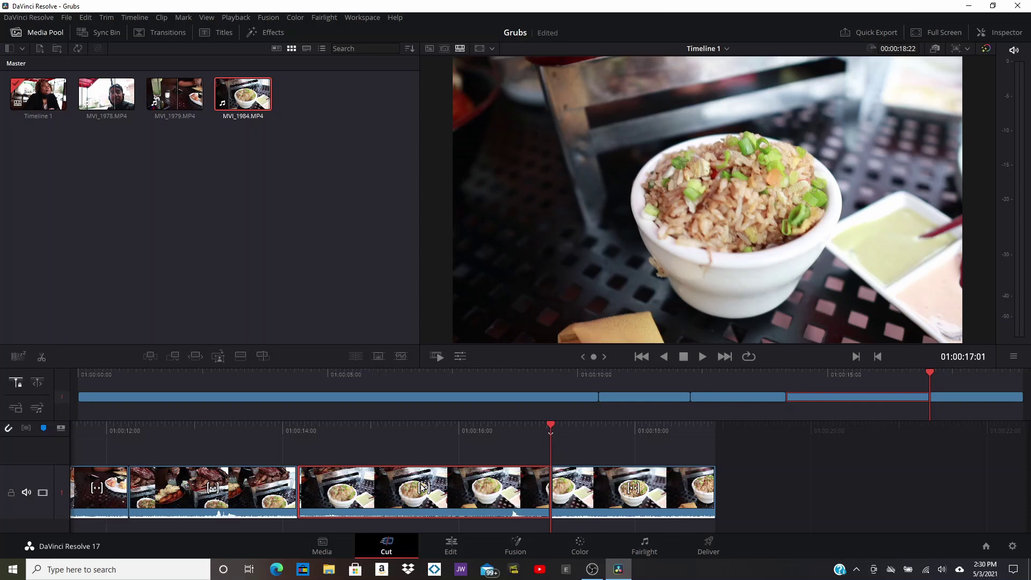
{"action": "key", "text": "Delete"}
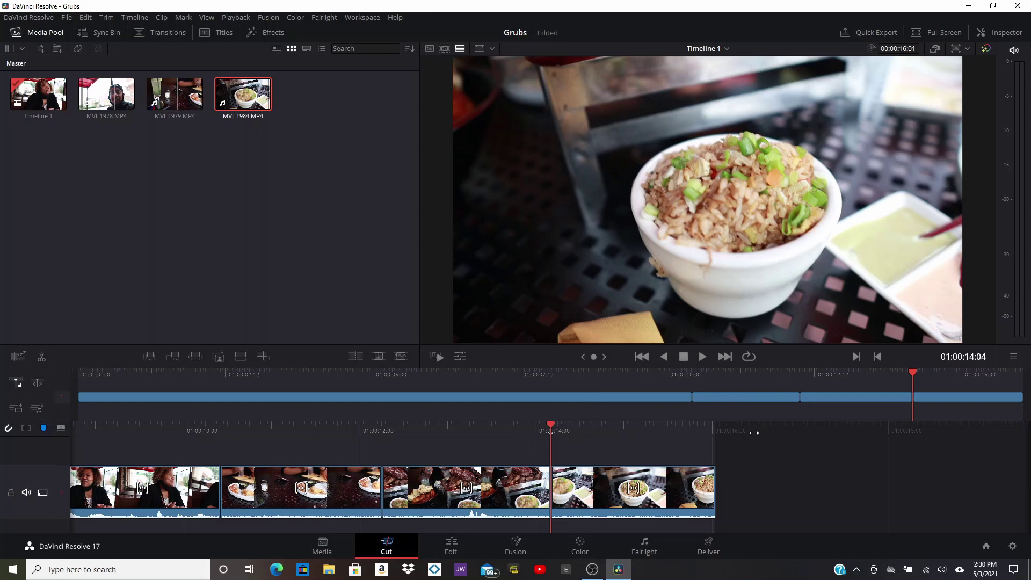
Play back across the new join and save the Grubs project.
{"action": "left_click_drag", "start_coordinate": [743, 430], "coordinate": [865, 430]}
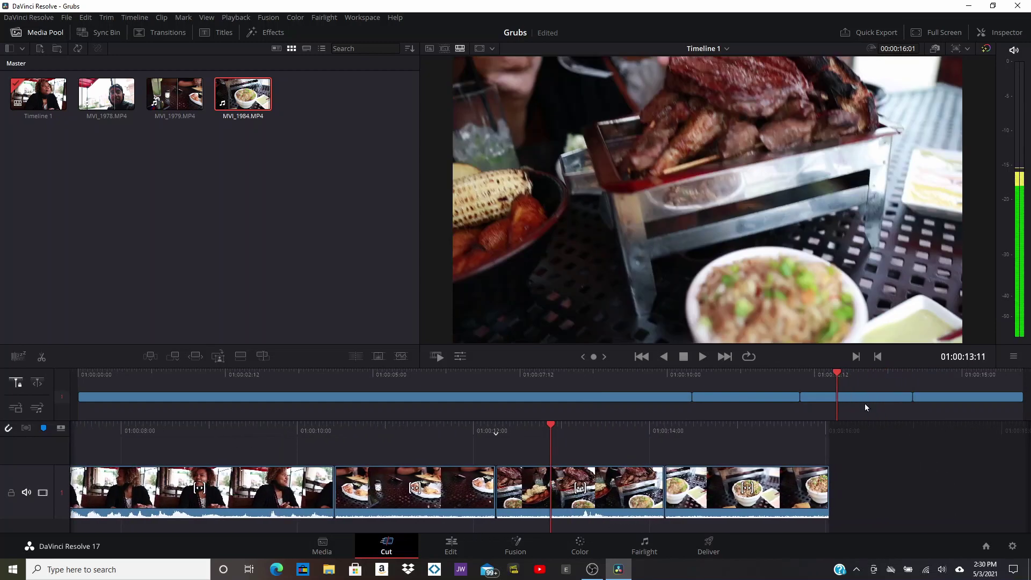
{"action": "left_click", "coordinate": [702, 356]}
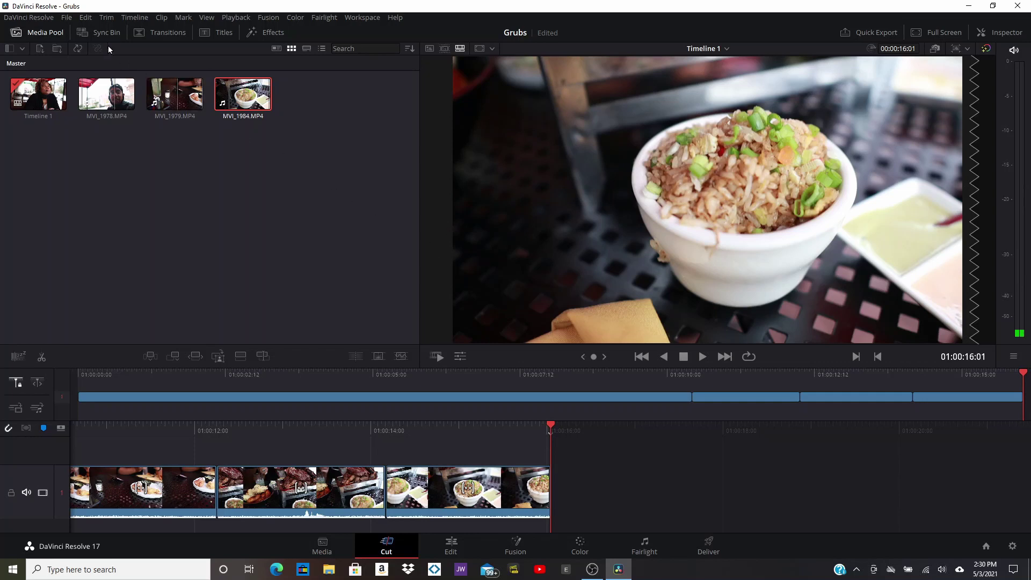
{"action": "left_click", "coordinate": [67, 17]}
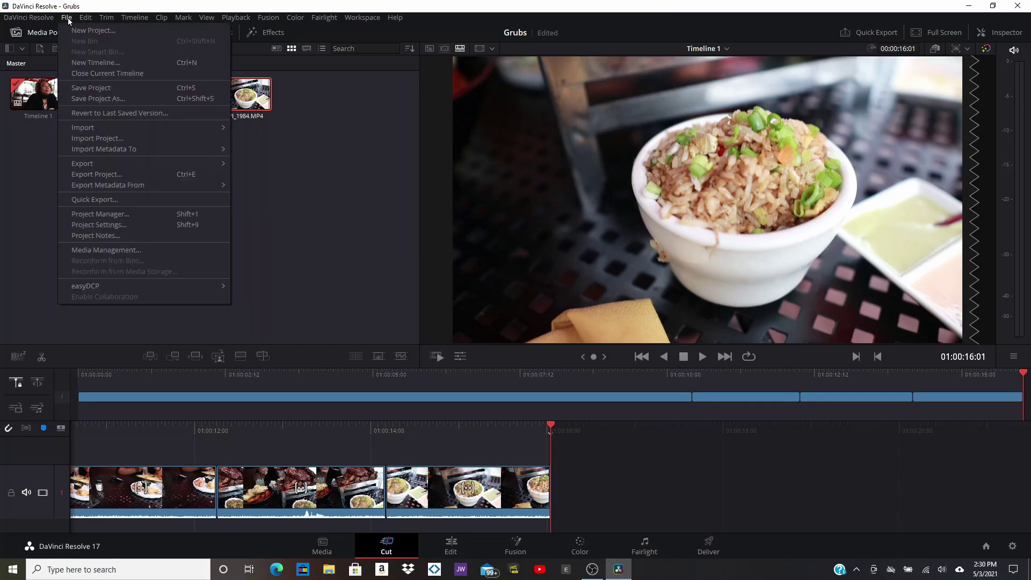
{"action": "left_click", "coordinate": [91, 87]}
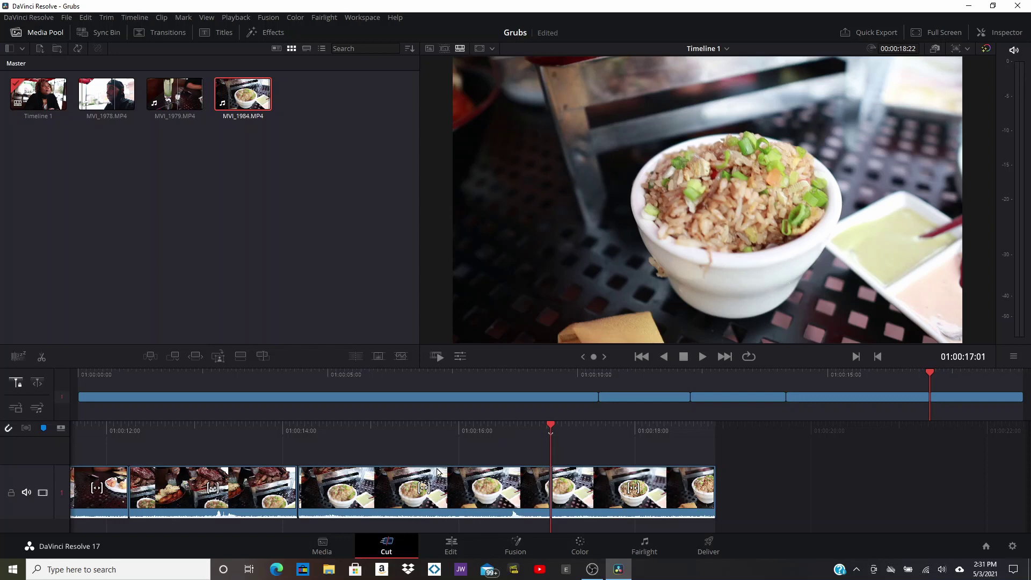
Select and delete the remaining rice-bowl section, leaving the edit at 00:00:16:01.
{"action": "left_click", "coordinate": [365, 486]}
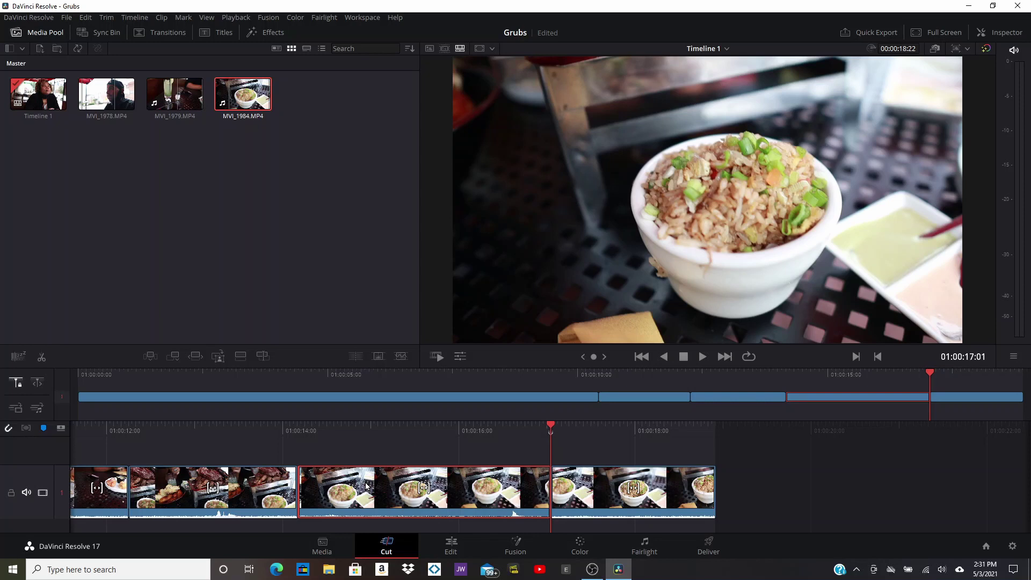
{"action": "key", "text": "Delete"}
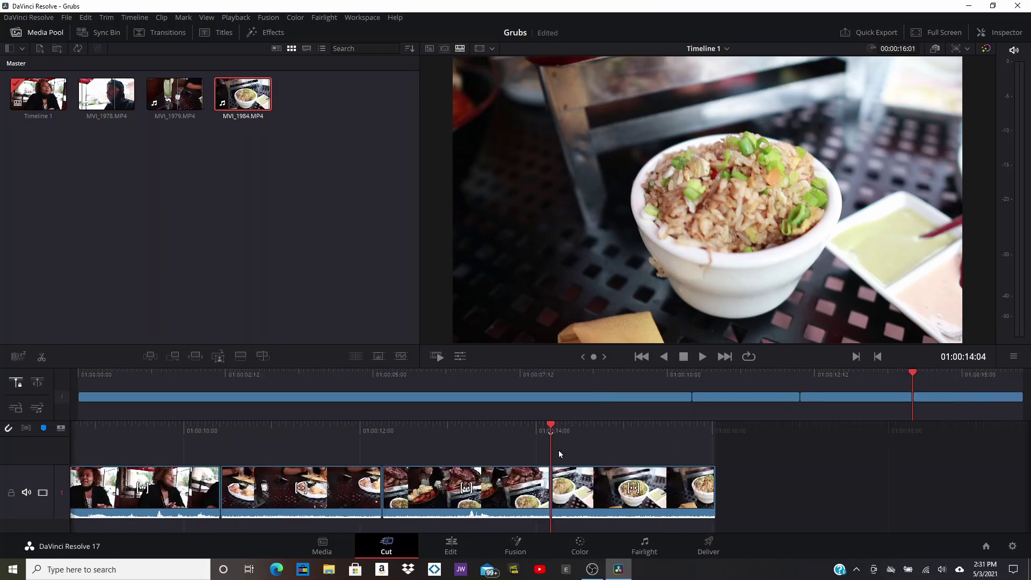
{"action": "left_click", "coordinate": [67, 18]}
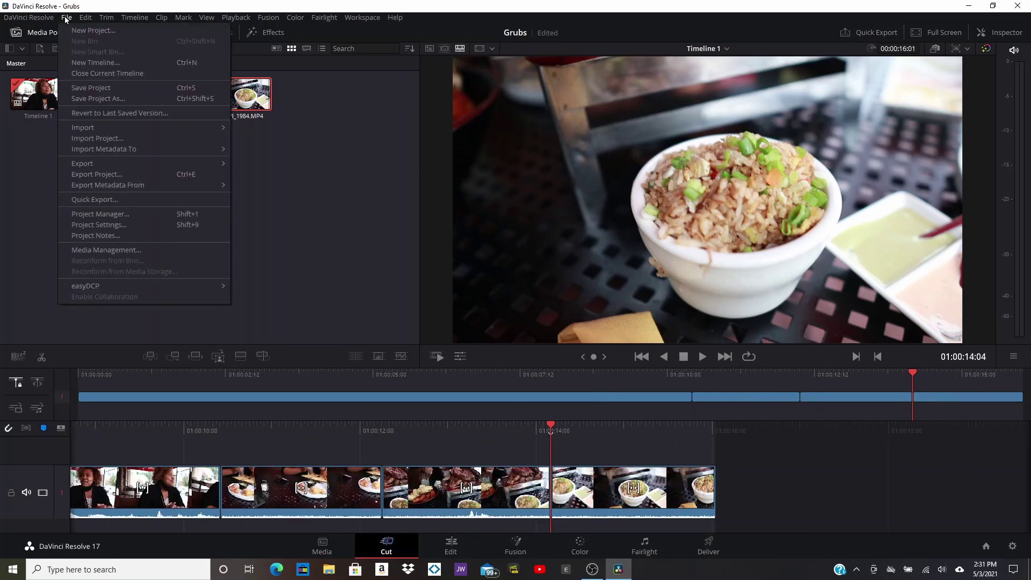
Save the Grubs project and return the playhead to the start of the timeline.
{"action": "left_click", "coordinate": [82, 90]}
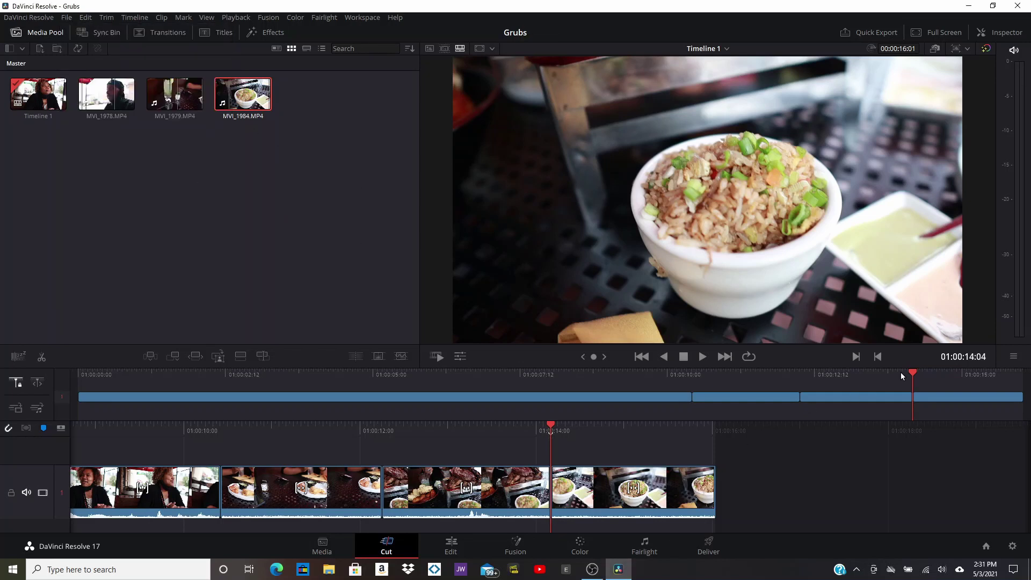
{"action": "left_click_drag", "start_coordinate": [912, 371], "coordinate": [73, 388]}
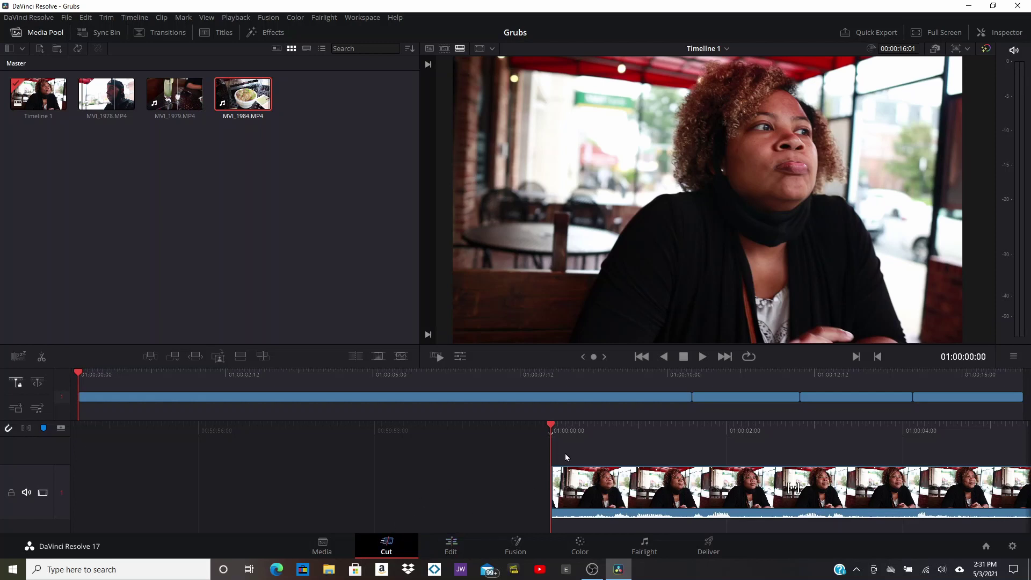
{"action": "left_click", "coordinate": [704, 546]}
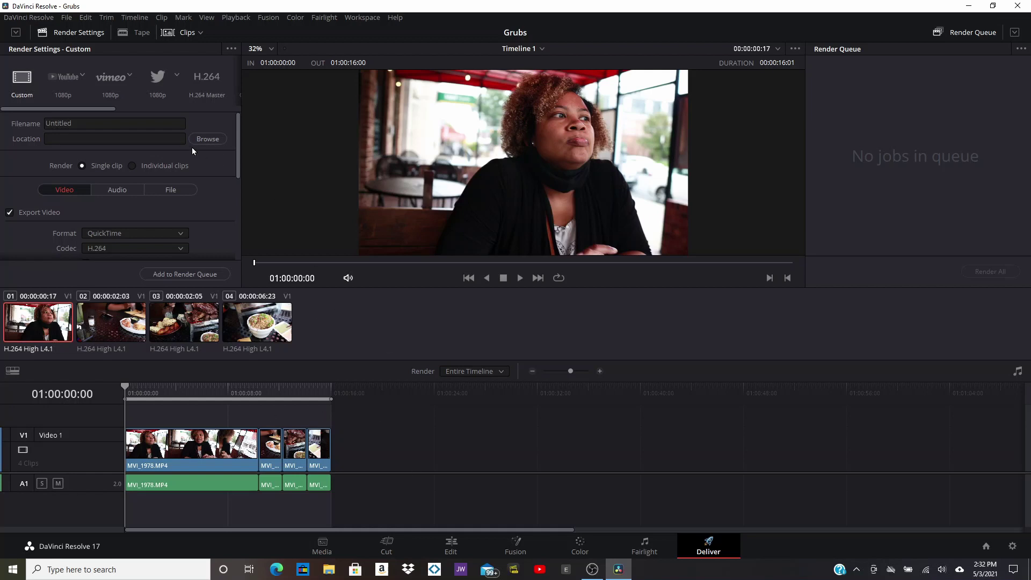
Replace the default 'Untitled' render filename with 'Grubs'.
{"action": "left_click", "coordinate": [92, 125]}
{"action": "key", "text": "BackSpace"}
{"action": "key", "text": "BackSpace"}
{"action": "key", "text": "BackSpace"}
{"action": "key", "text": "BackSpace"}
{"action": "key", "text": "BackSpace"}
{"action": "key", "text": "BackSpace"}
{"action": "key", "text": "BackSpace"}
{"action": "key", "text": "BackSpace"}
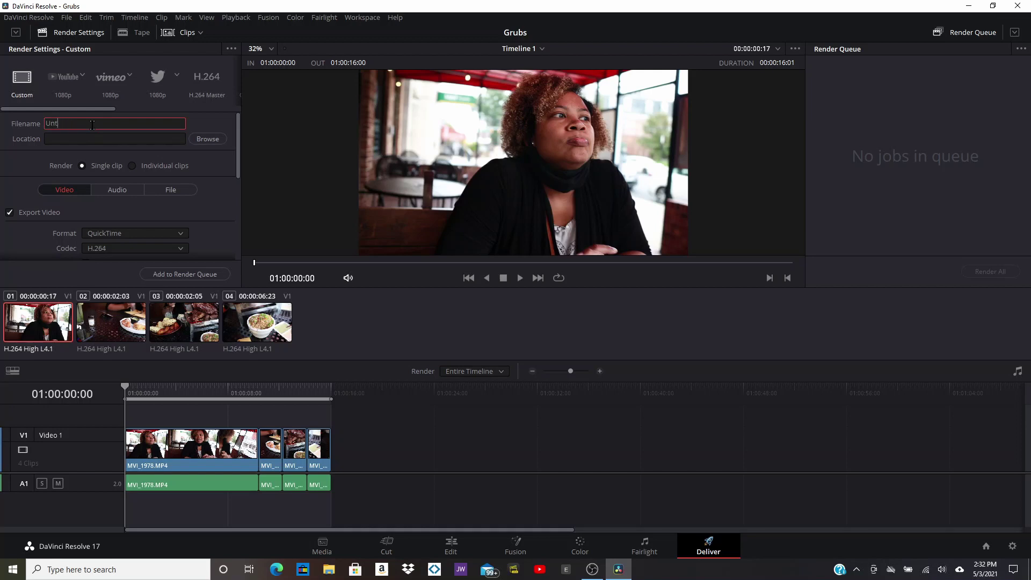
{"action": "type", "text": "Grubs"}
Set the render location to the root of the DATA (D:) drive.
{"action": "left_click", "coordinate": [202, 139]}
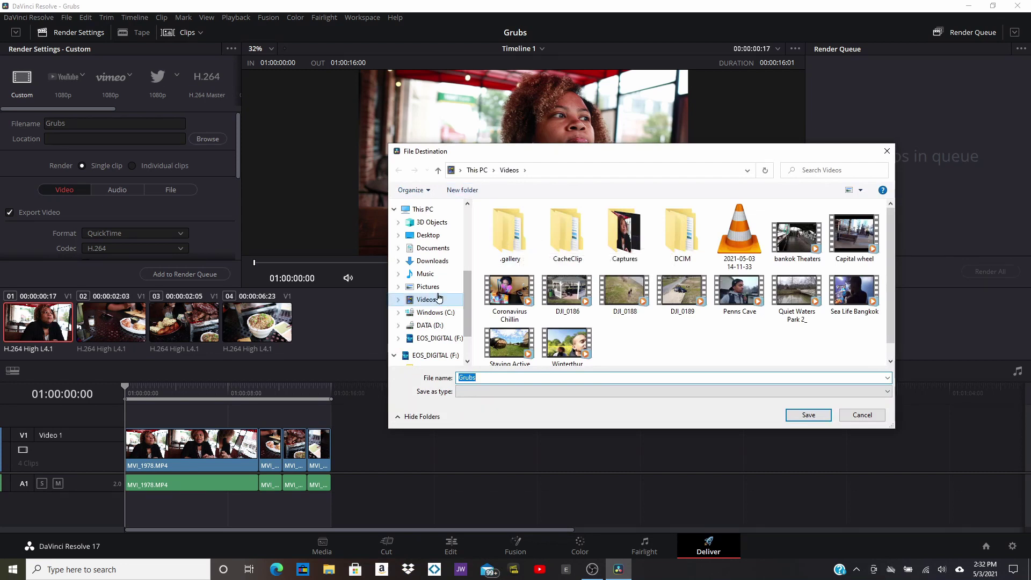
{"action": "left_click", "coordinate": [437, 326]}
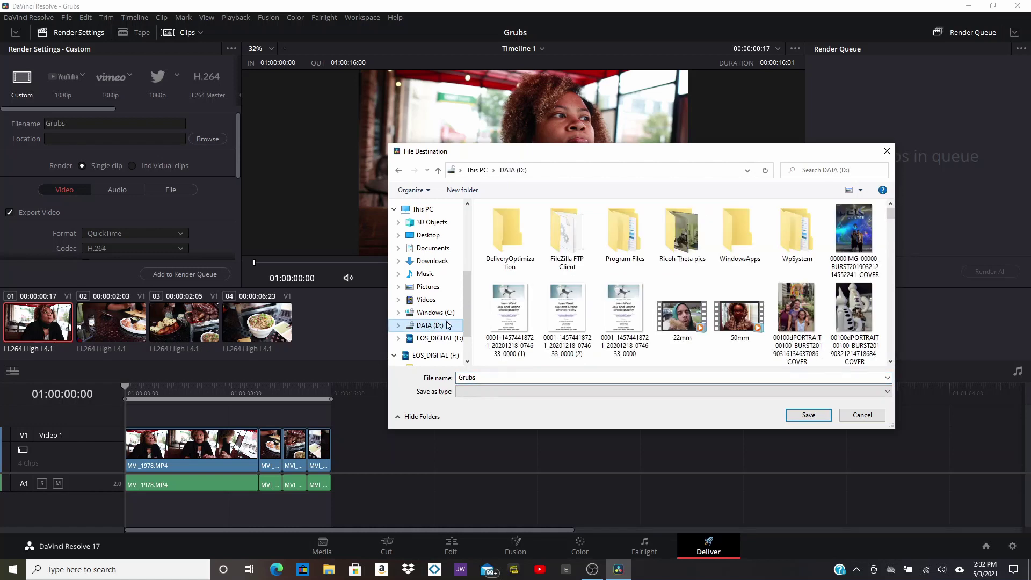
{"action": "scroll", "coordinate": [587, 256], "scroll_direction": "down", "scroll_amount": 2}
{"action": "scroll", "coordinate": [569, 290], "scroll_direction": "up", "scroll_amount": 2}
{"action": "left_click", "coordinate": [808, 415]}
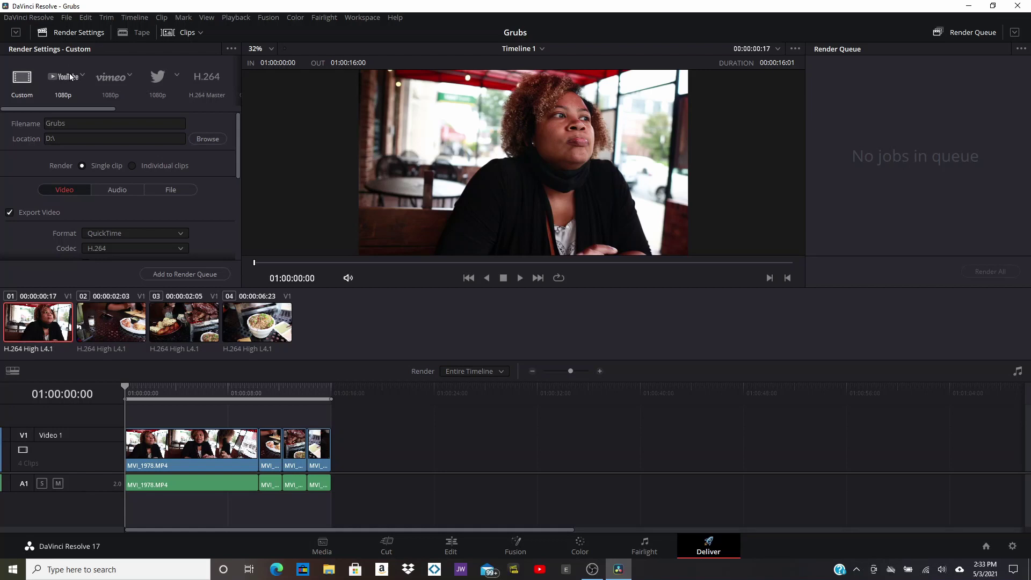
{"action": "left_click", "coordinate": [18, 83]}
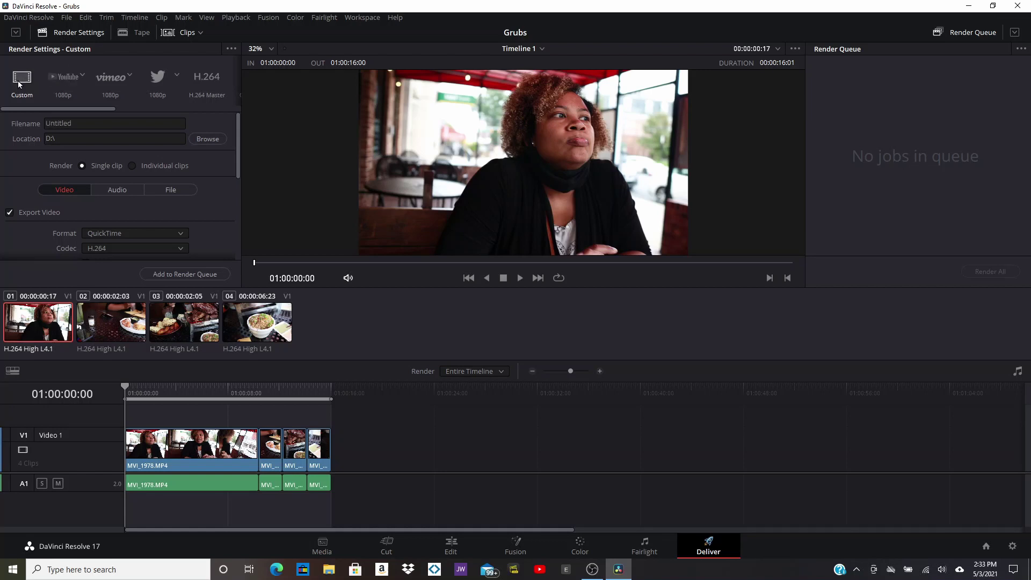
Rename the Custom render output back from 'Untitled' to 'Grubs'.
{"action": "left_click", "coordinate": [83, 122]}
{"action": "key", "text": "BackSpace"}
{"action": "key", "text": "BackSpace"}
{"action": "key", "text": "BackSpace"}
{"action": "key", "text": "BackSpace"}
{"action": "key", "text": "BackSpace"}
{"action": "key", "text": "BackSpace"}
{"action": "key", "text": "BackSpace"}
{"action": "key", "text": "BackSpace"}
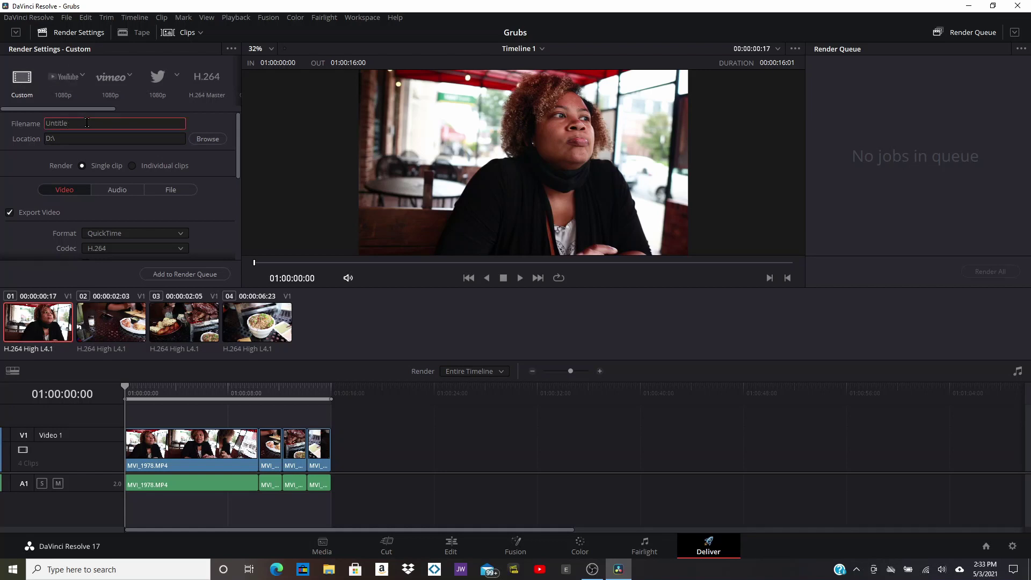
{"action": "type", "text": "Grubs"}
Set the render output format to MP4.
{"action": "scroll", "coordinate": [207, 159], "scroll_direction": "down", "scroll_amount": 2}
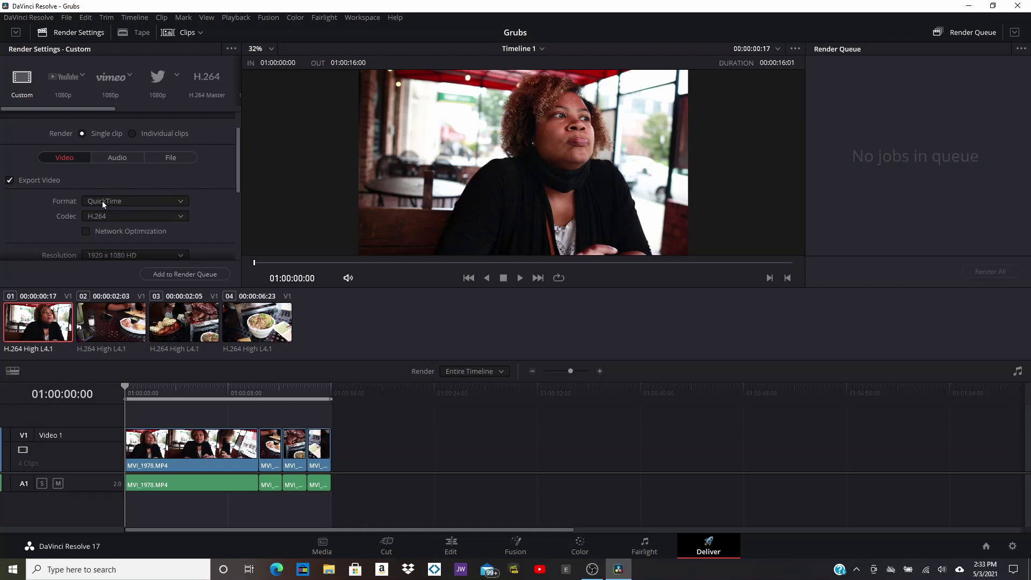
{"action": "left_click", "coordinate": [181, 202]}
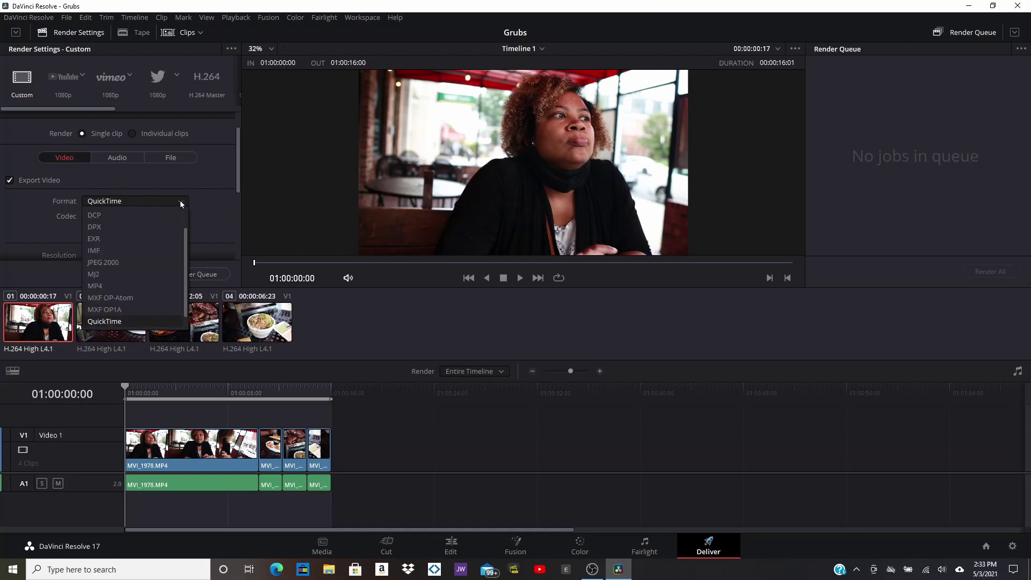
{"action": "left_click", "coordinate": [122, 286]}
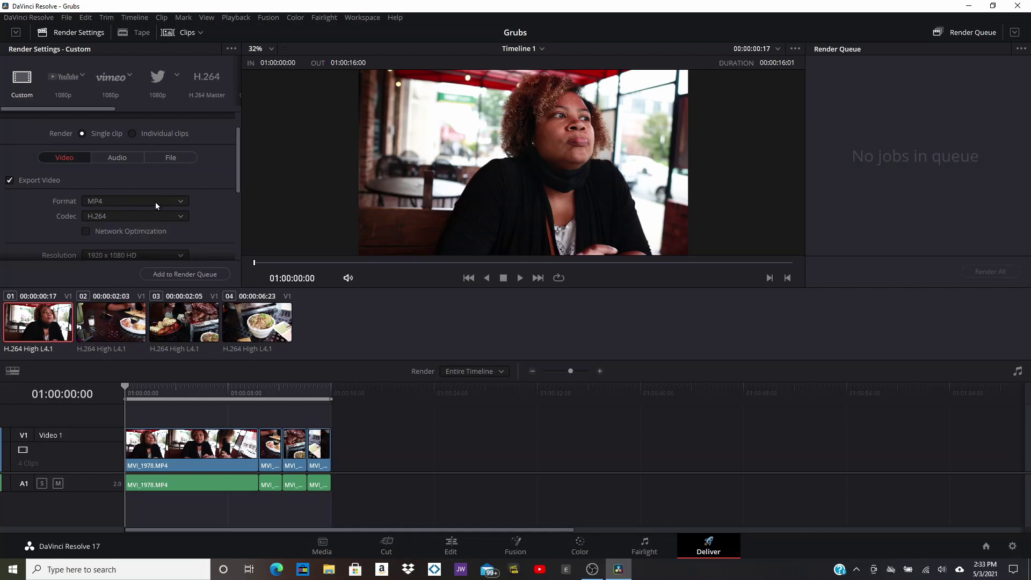
Set the render frame rate to 23.976 fps.
{"action": "left_click_drag", "start_coordinate": [237, 182], "coordinate": [237, 219]}
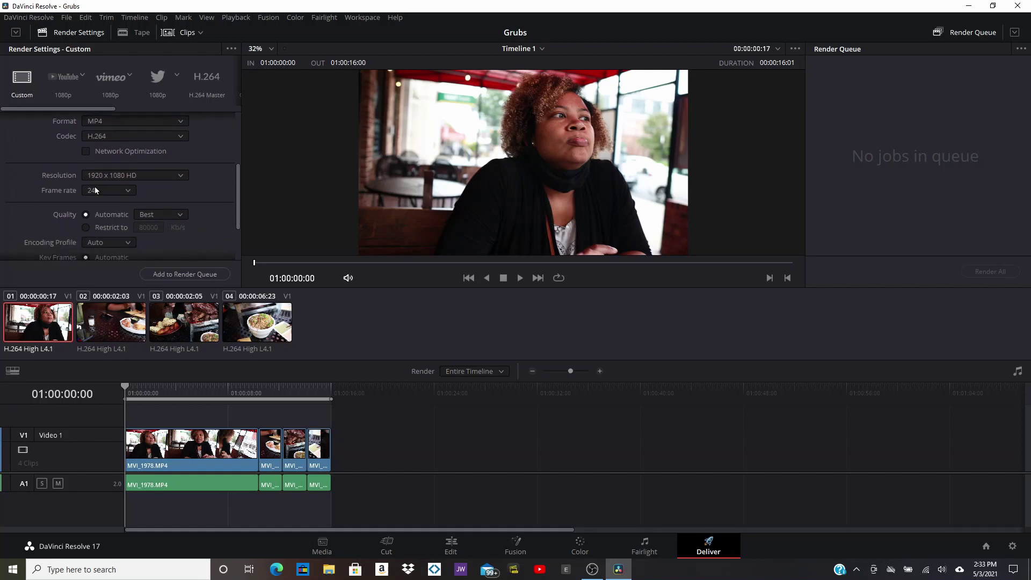
{"action": "left_click", "coordinate": [127, 192]}
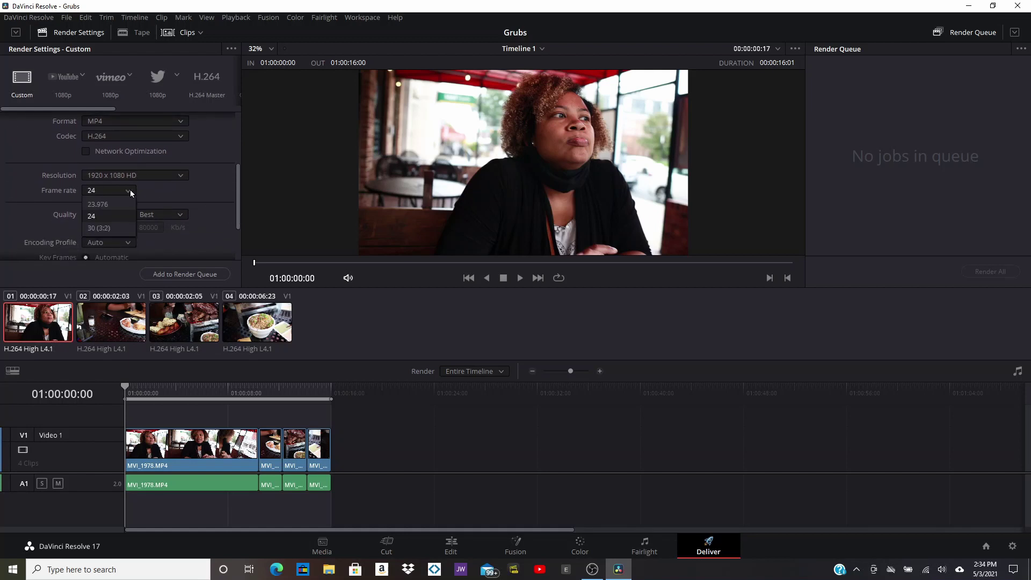
{"action": "left_click", "coordinate": [107, 204]}
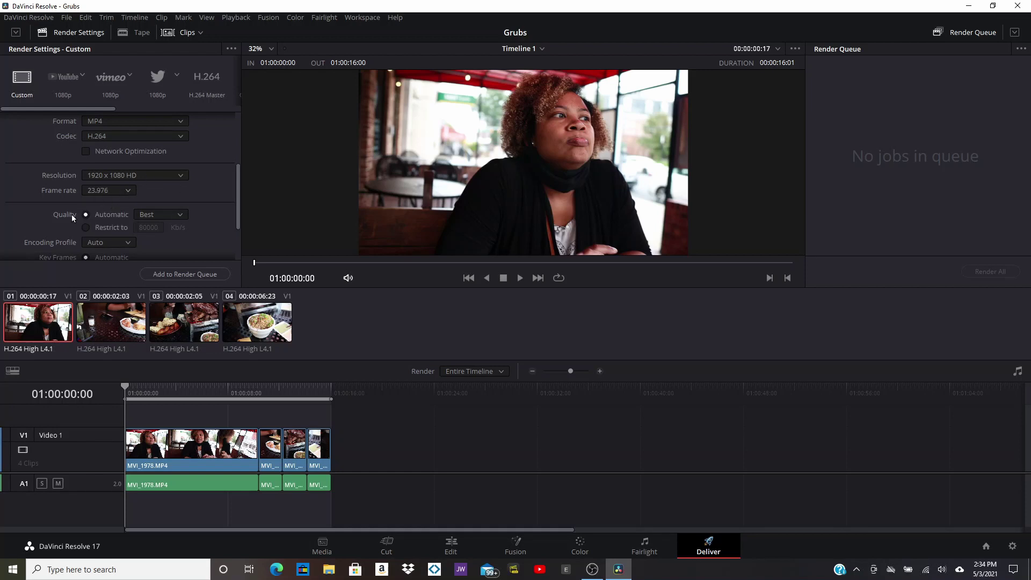
{"action": "scroll", "coordinate": [140, 205], "scroll_direction": "up", "scroll_amount": 4}
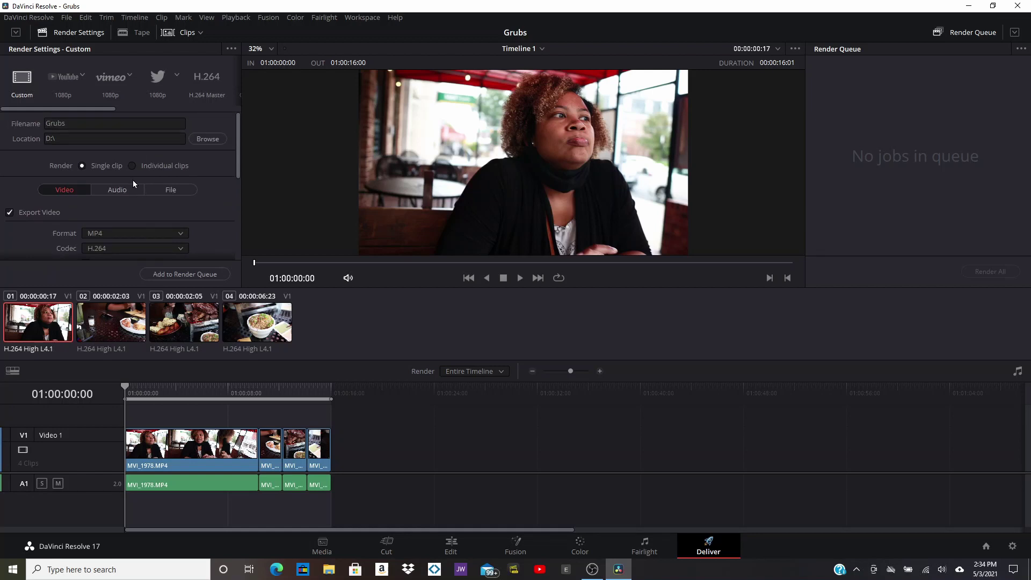
{"action": "scroll", "coordinate": [133, 180], "scroll_direction": "down", "scroll_amount": 2}
{"action": "scroll", "coordinate": [136, 174], "scroll_direction": "down", "scroll_amount": 2}
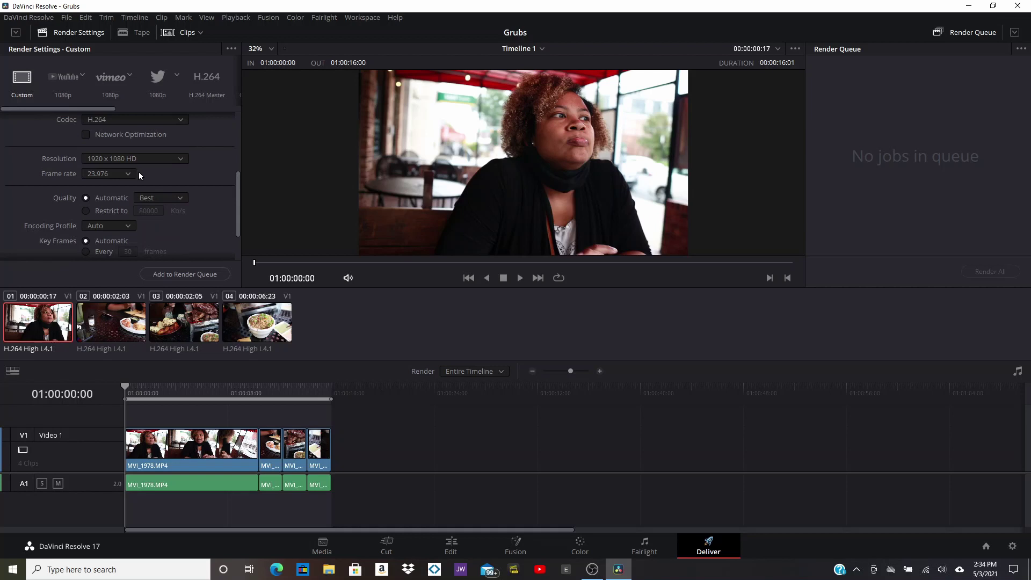
{"action": "scroll", "coordinate": [138, 173], "scroll_direction": "down", "scroll_amount": 2}
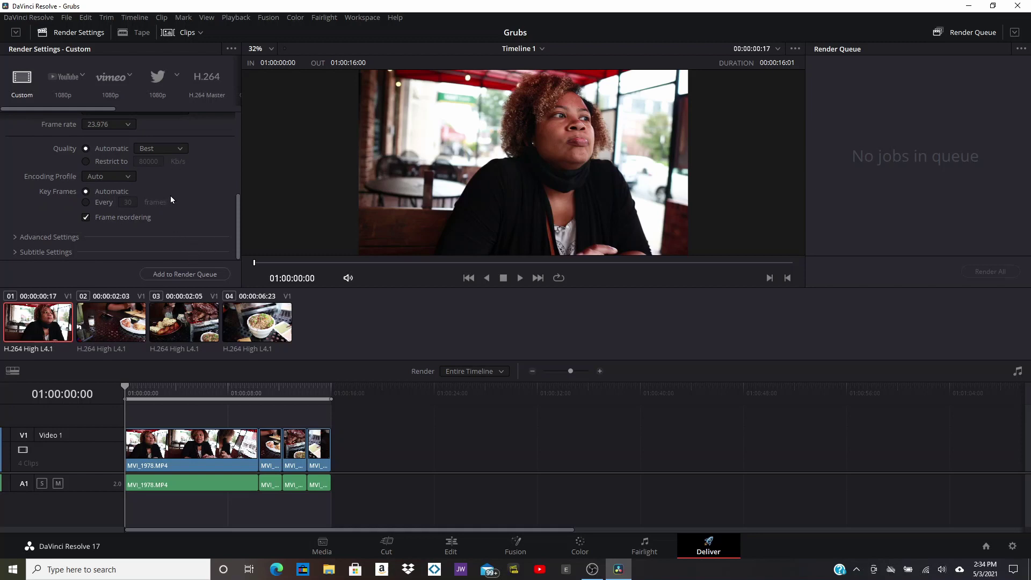
Queue the Grubs | Timeline 1 job to D:\Grubs.mp4 and start rendering.
{"action": "left_click", "coordinate": [181, 274]}
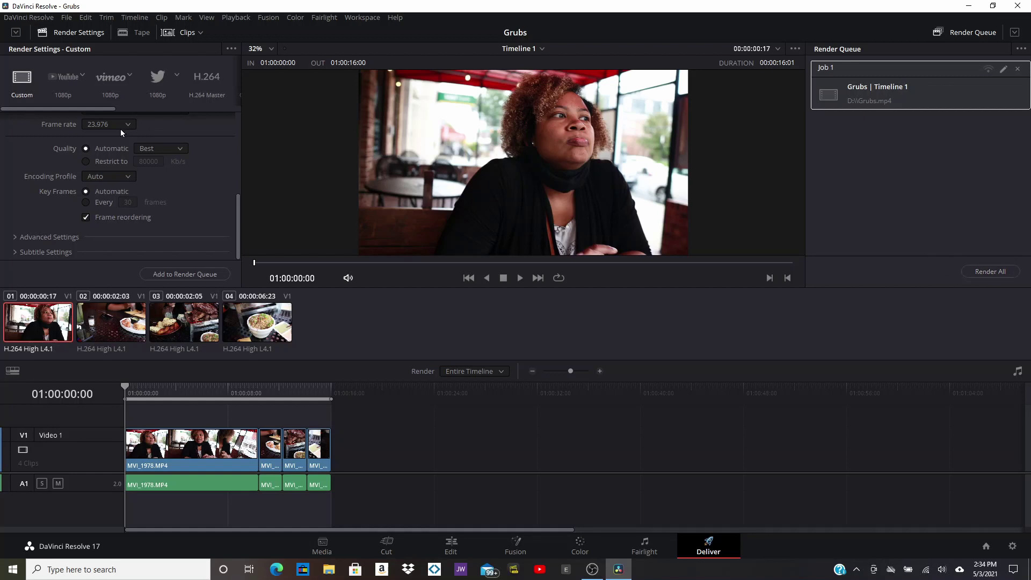
{"action": "left_click", "coordinate": [990, 272]}
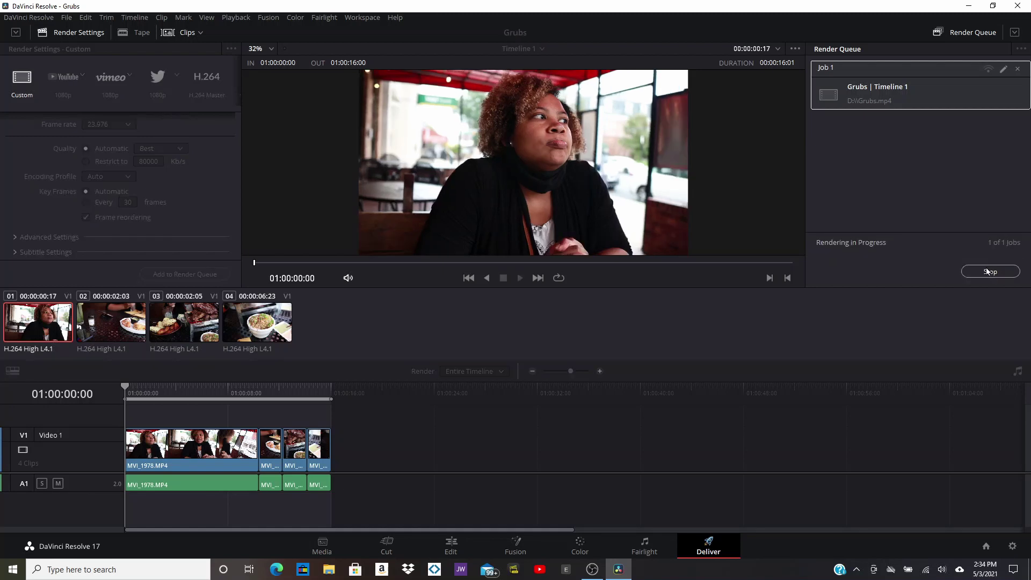